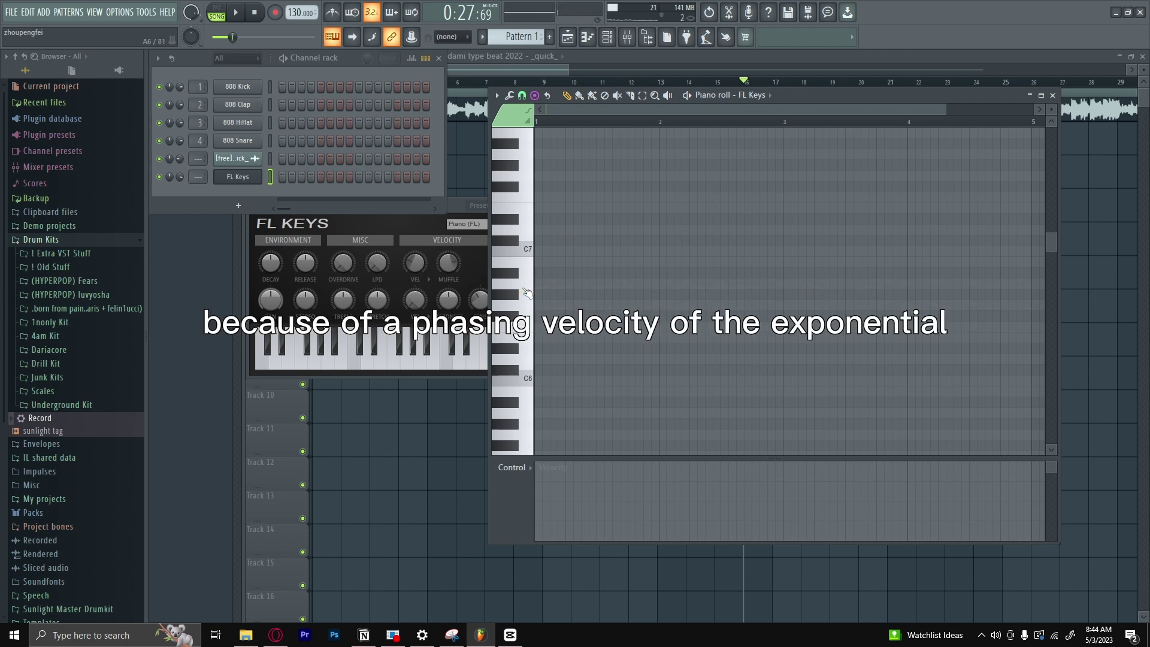
Step: Paste the seven scale notes from A6 to G#7 at the start of bar 1 in the FL Keys piano roll and duplicate them one octave lower
key("ctrl+v")
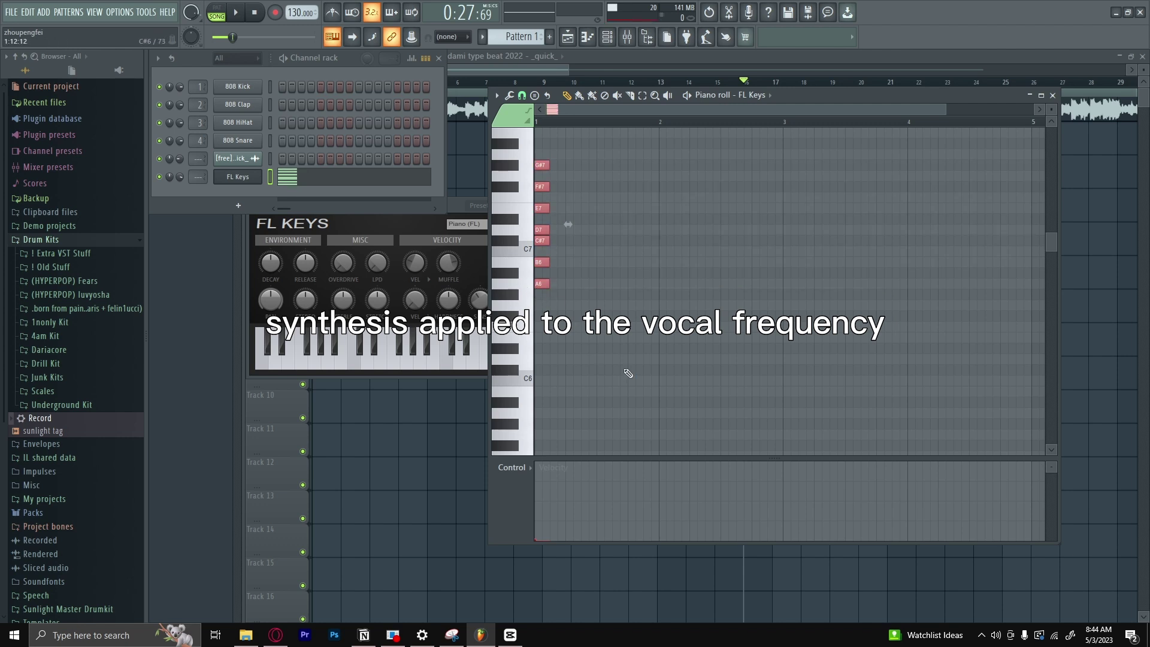
left_click_drag(543, 288, 544, 417)
left_click(659, 367)
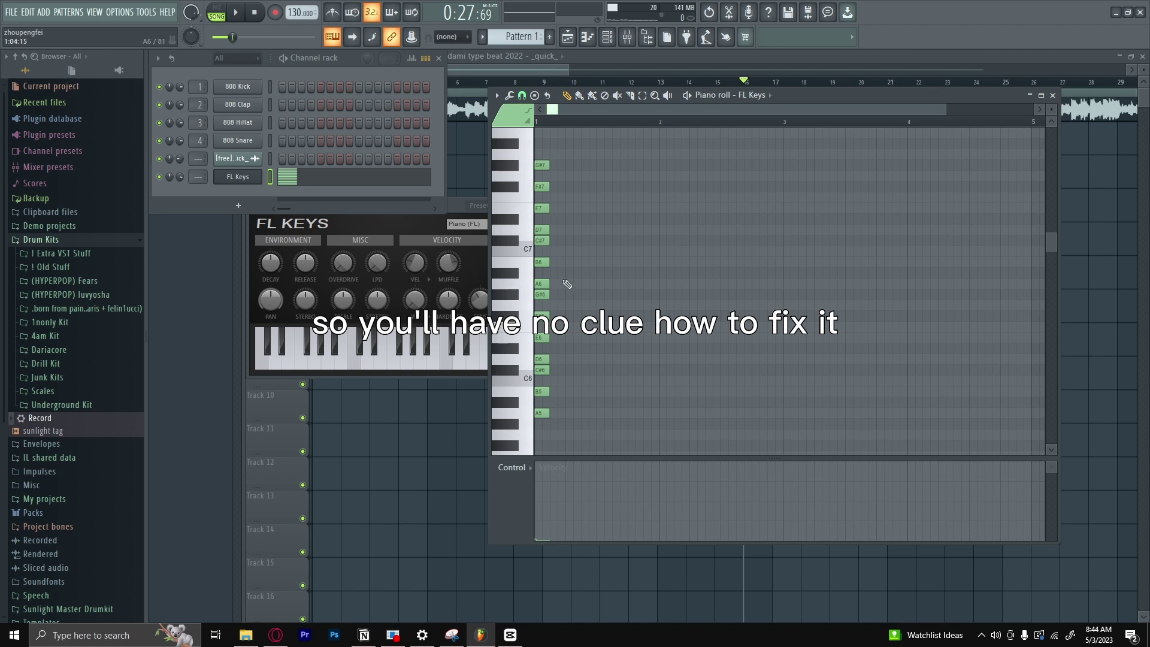
Step: Undo the lower-octave copy and the slightly offset duplicate of the scale notes
key("ctrl+z")
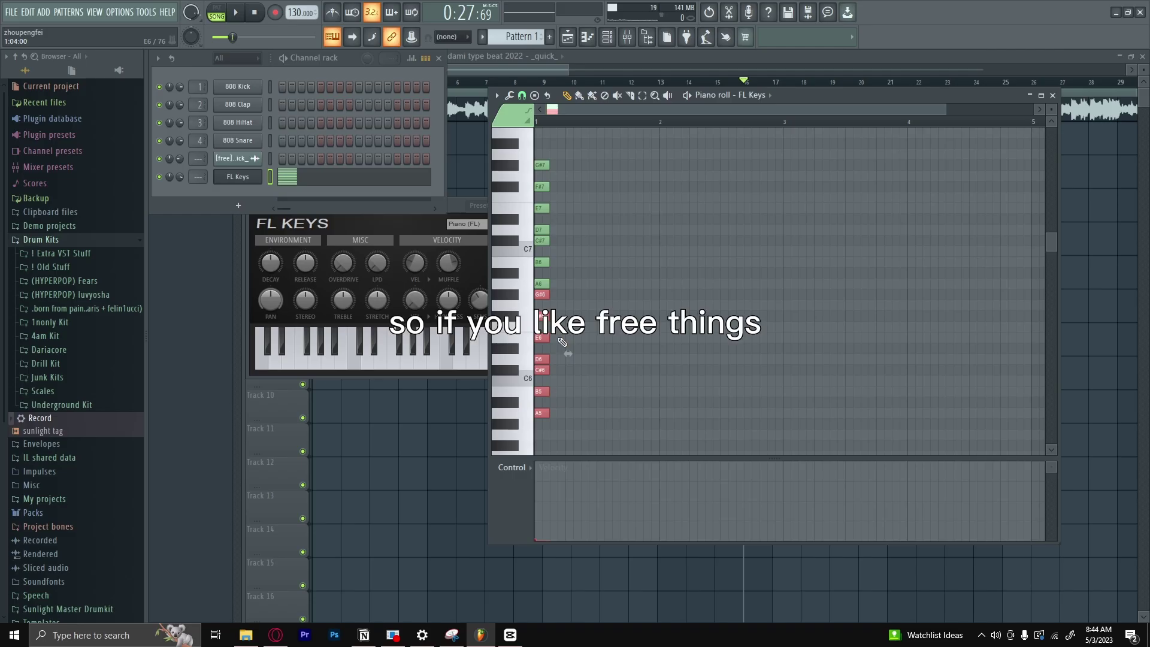
left_click_drag(622, 372, 542, 162)
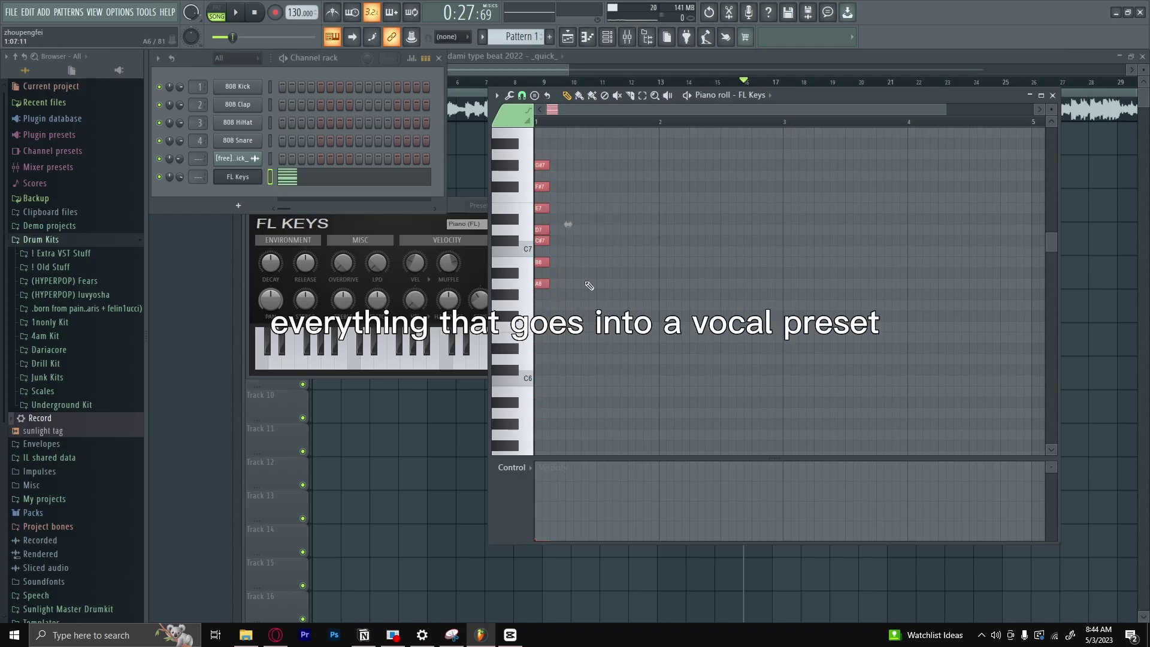
left_click_drag(568, 224, 576, 224)
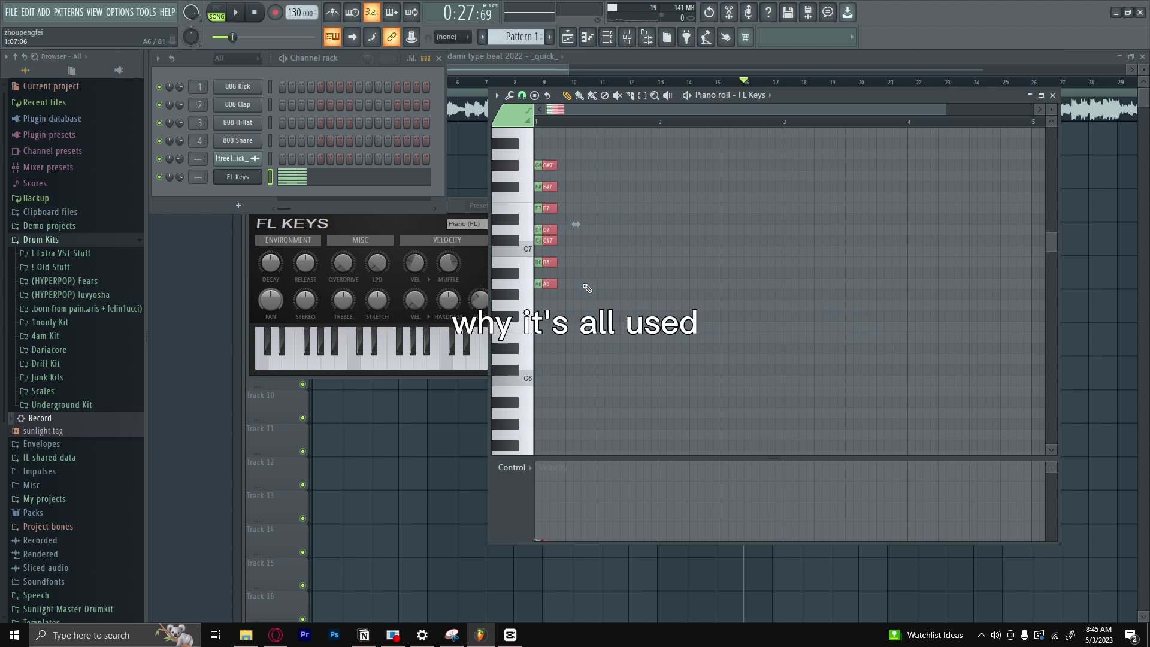
key("ctrl+z")
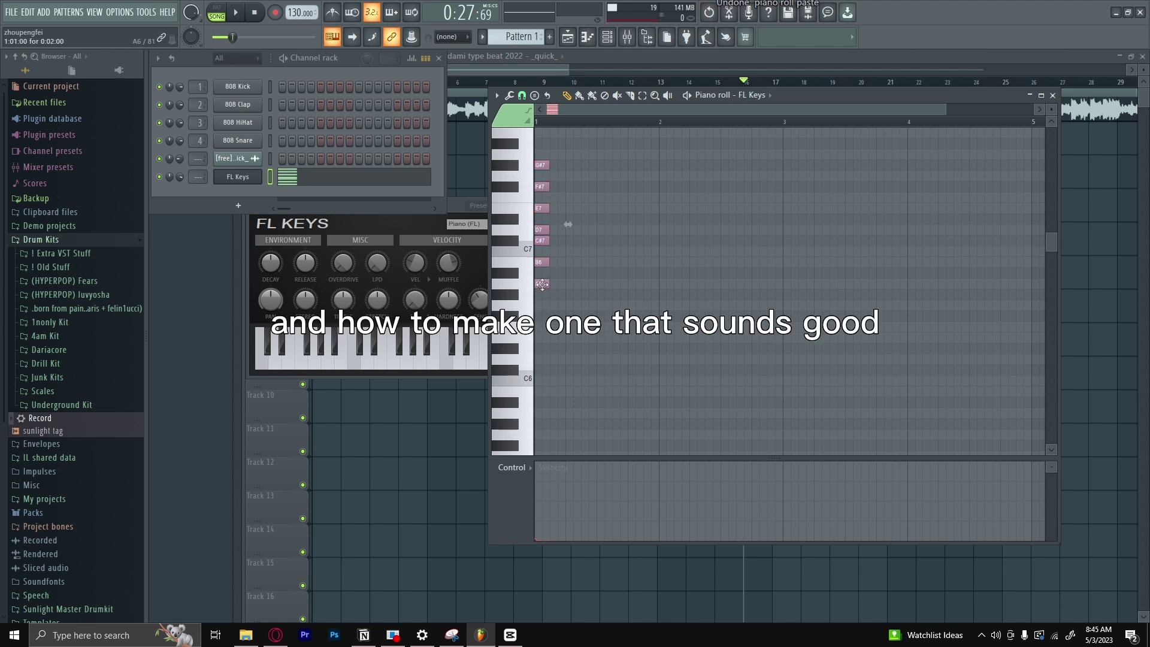
key("ctrl+z")
key("ctrl+z")
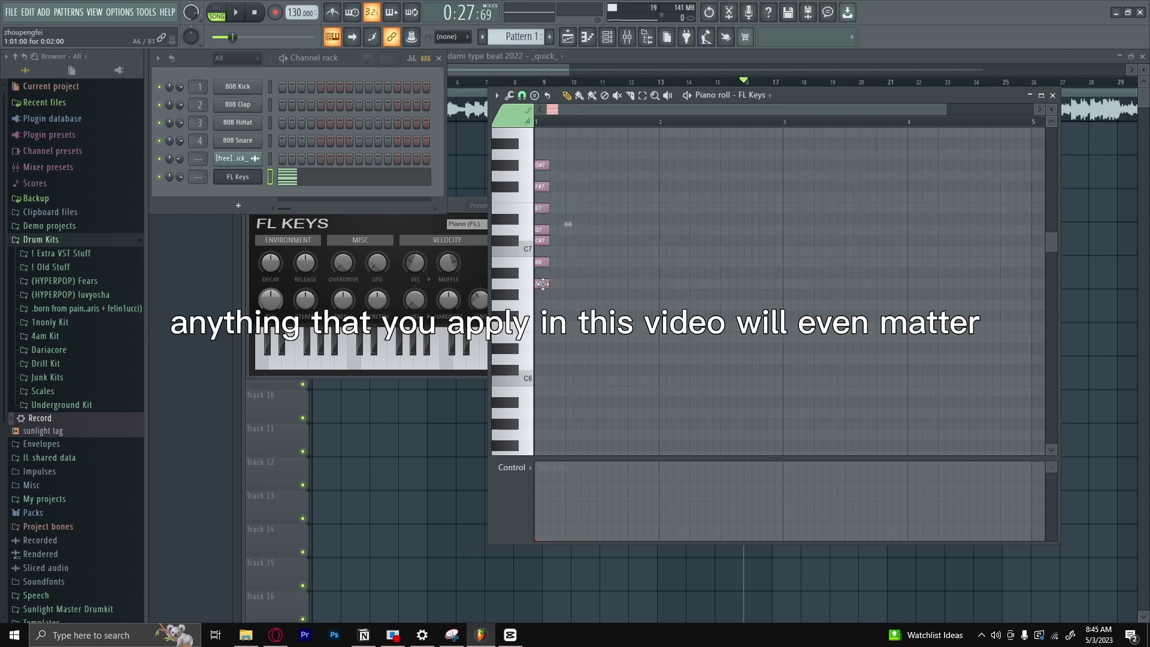
Step: Duplicate the scale notes octave by octave down to A3 in the FL Keys piano roll
left_click_drag(543, 284, 561, 371)
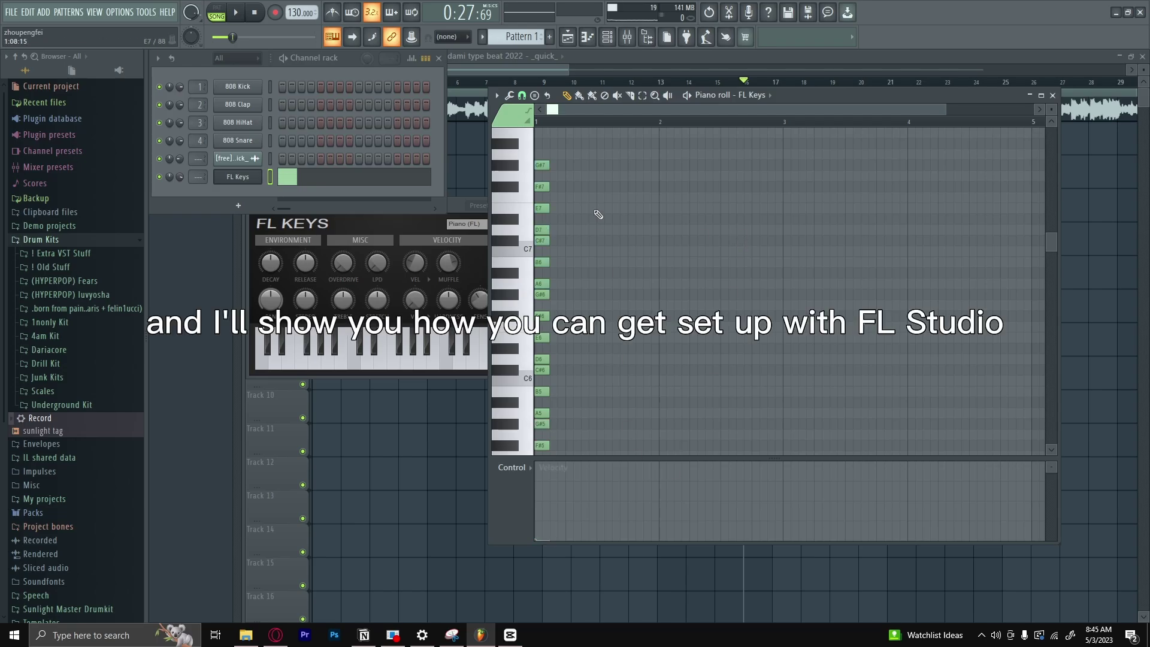
scroll(588, 267, "down", 1)
scroll(588, 270, "down", 4)
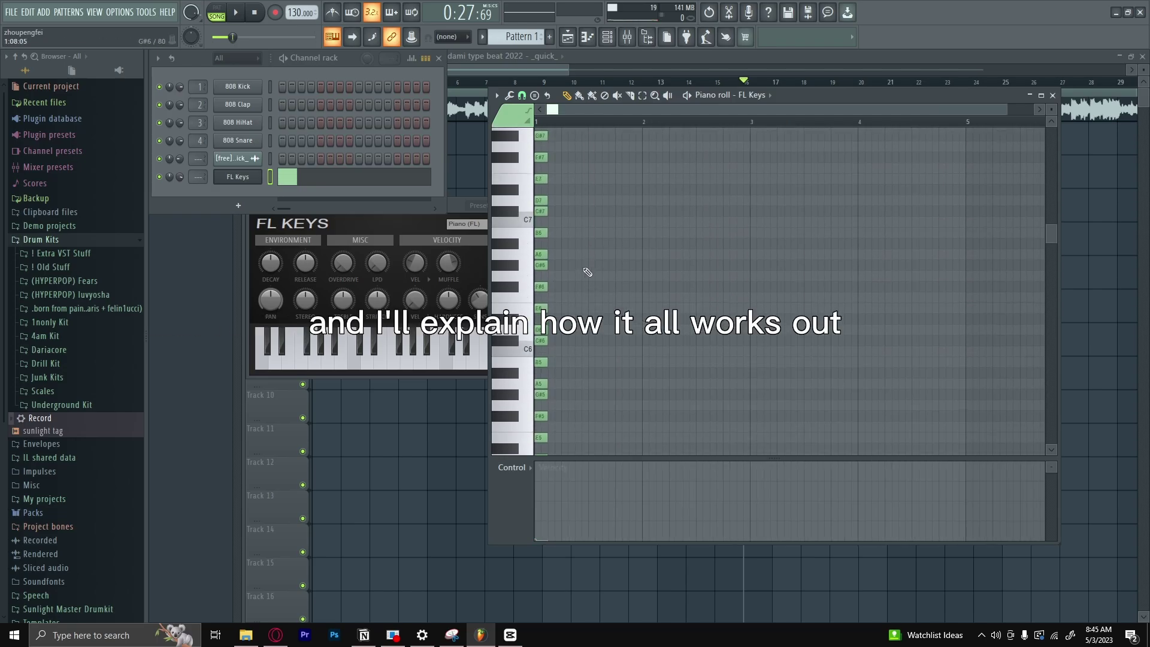
scroll(588, 272, "down", 4)
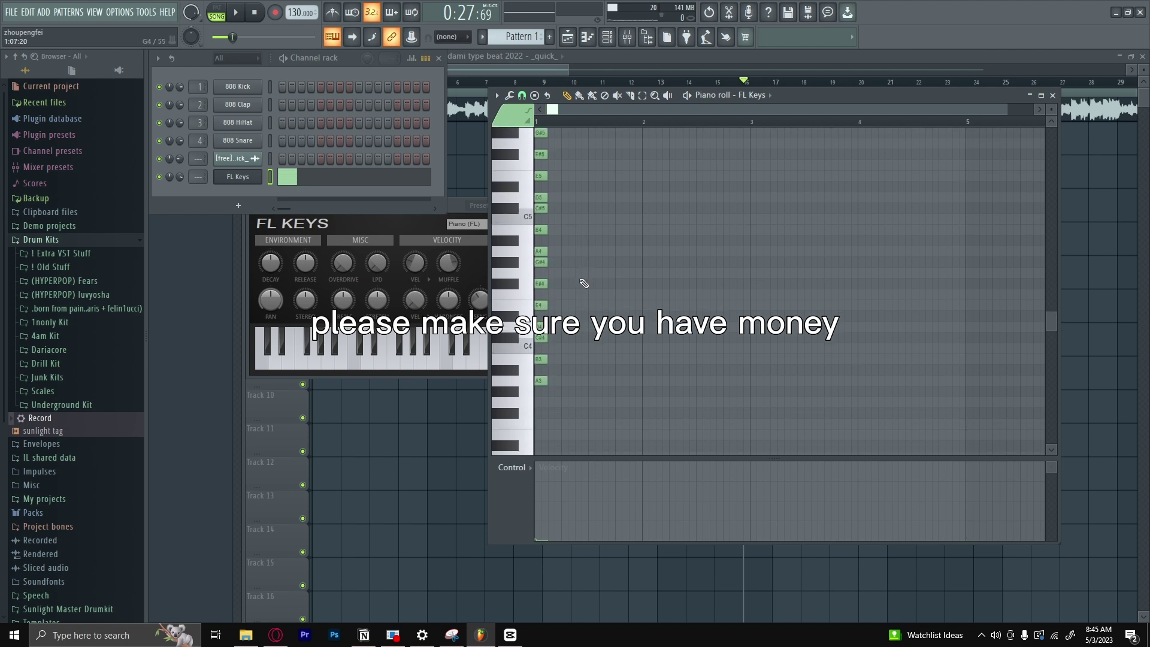
scroll(625, 394, "up", 10)
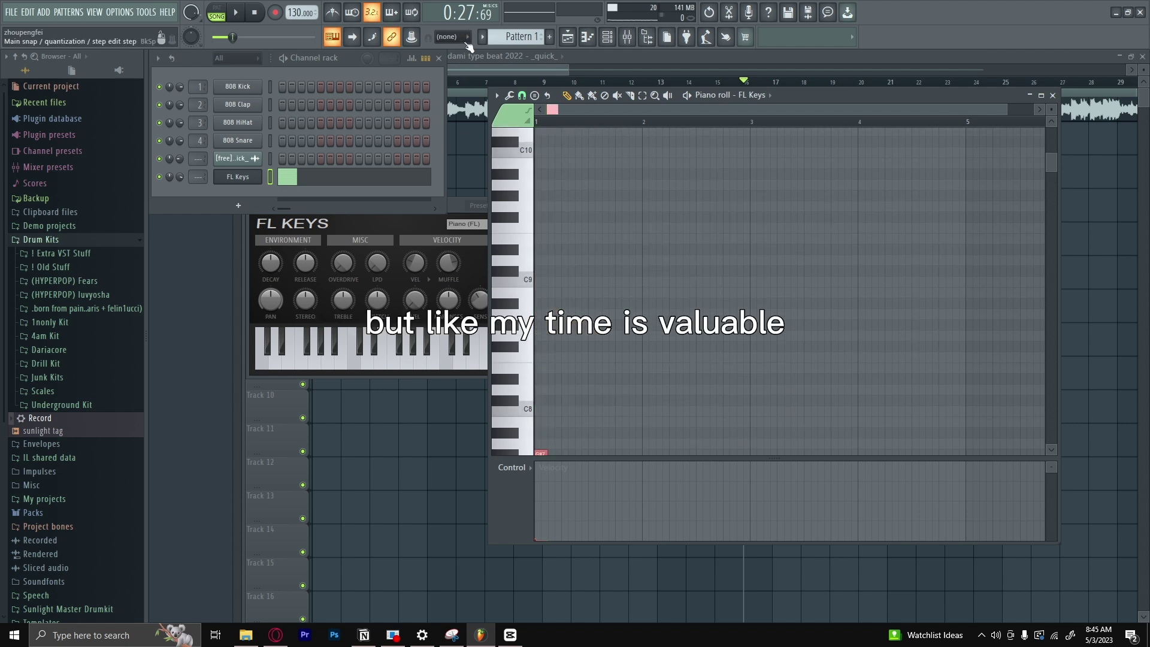
scroll(601, 289, "up", 2)
scroll(595, 359, "down", 1)
scroll(596, 393, "up", 2)
scroll(576, 494, "up", 1)
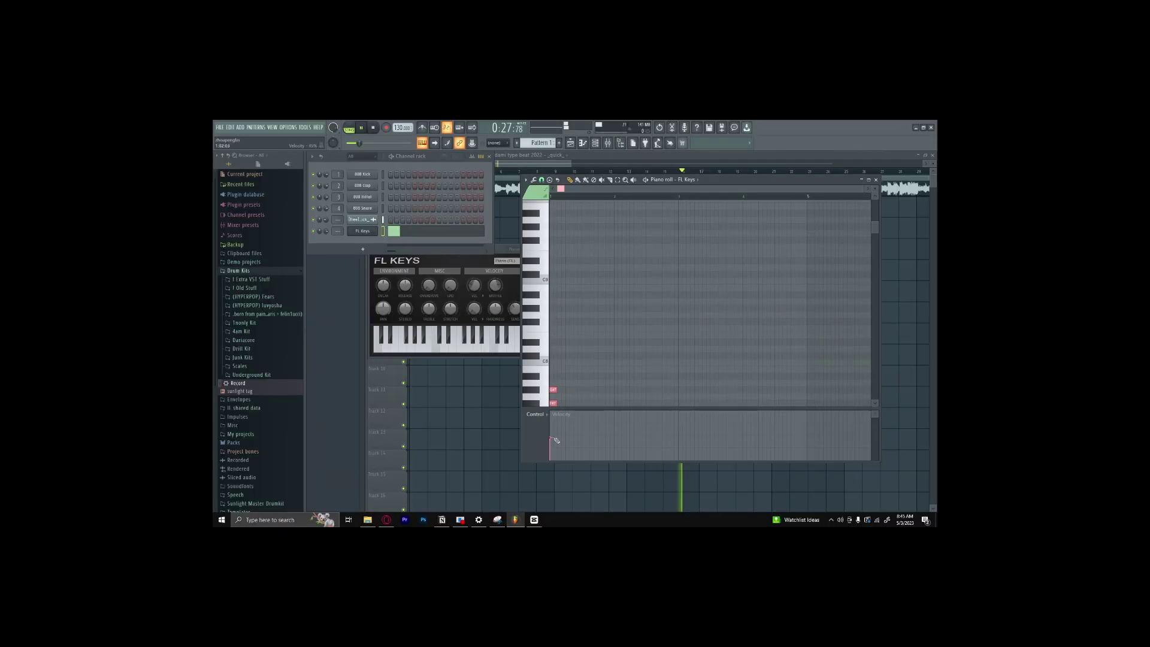
Step: Play back the FL Keys scale notes in pattern mode and return playback to song mode
key("space")
key("space")
key("l")
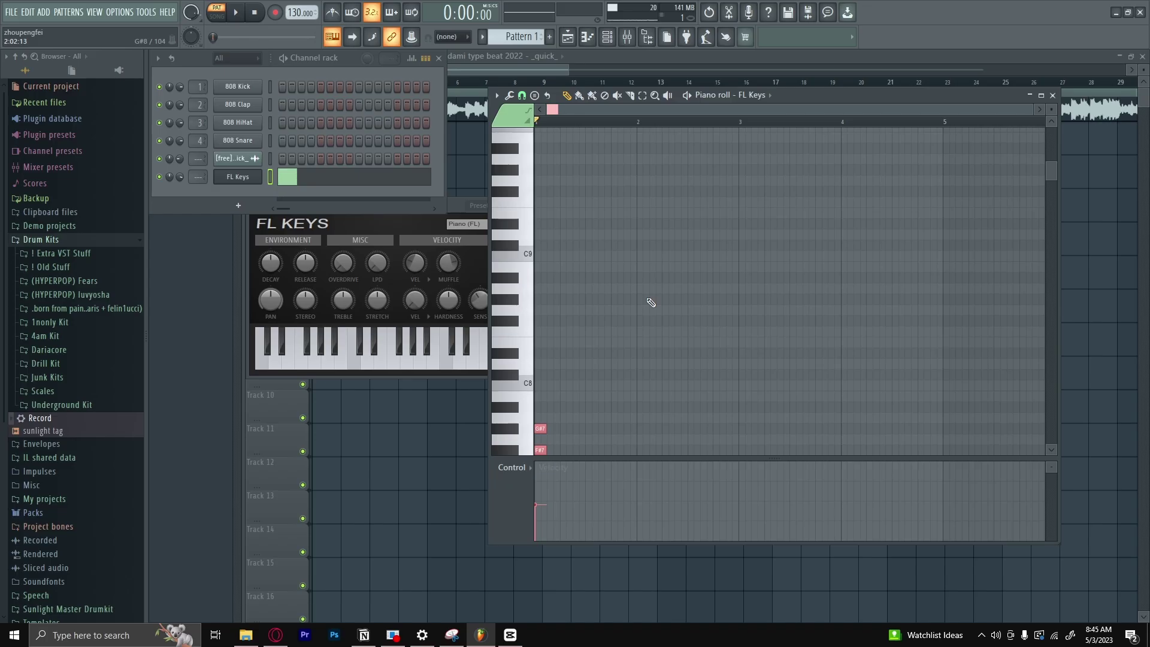
key("space")
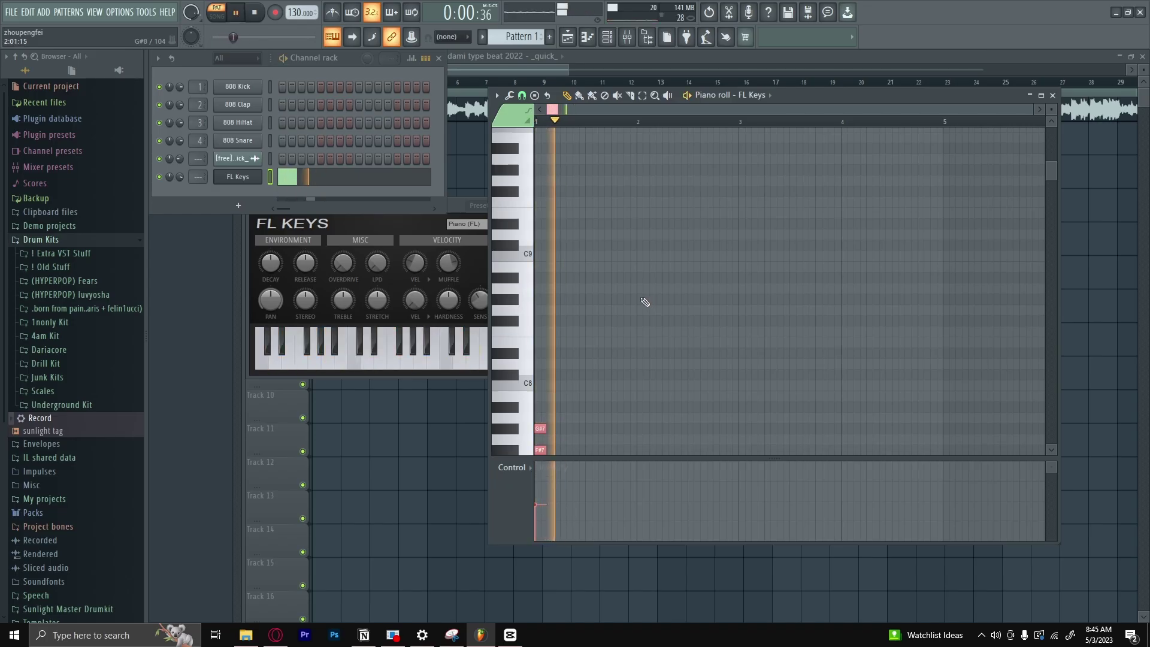
key("space")
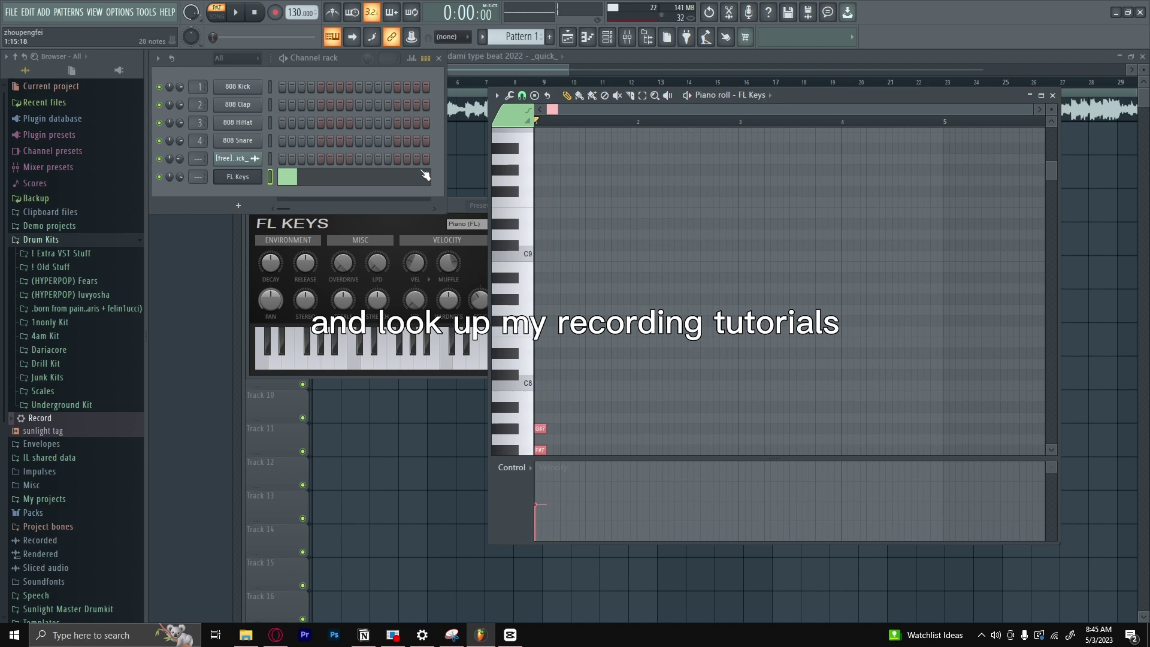
left_click(216, 18)
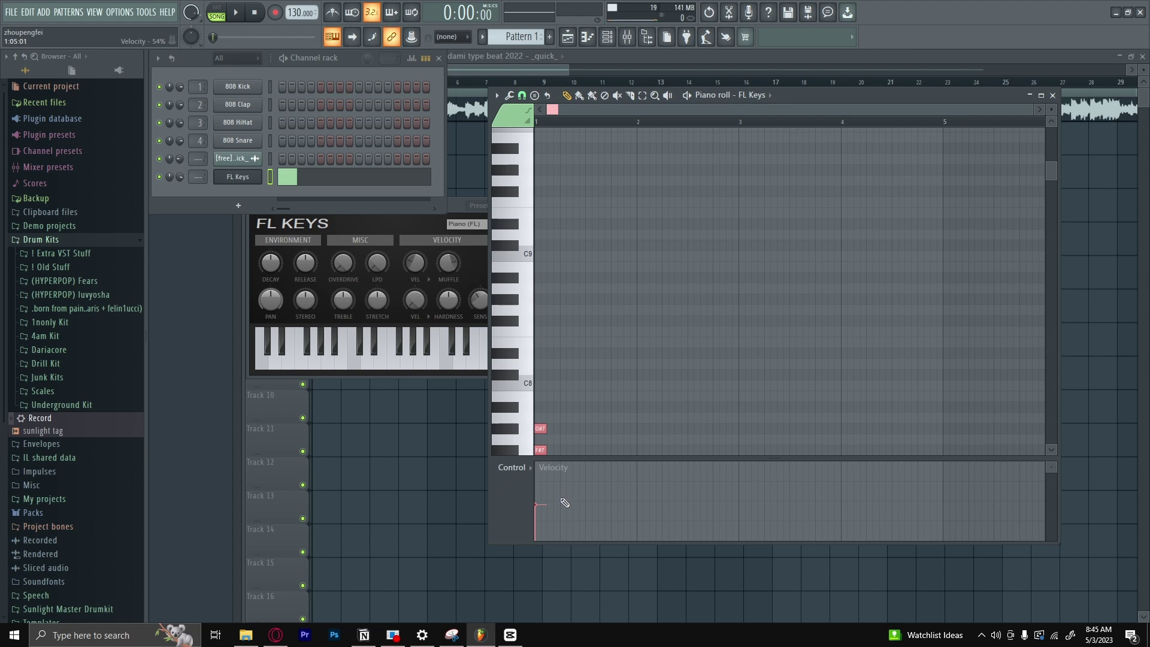
scroll(605, 360, "down", 5)
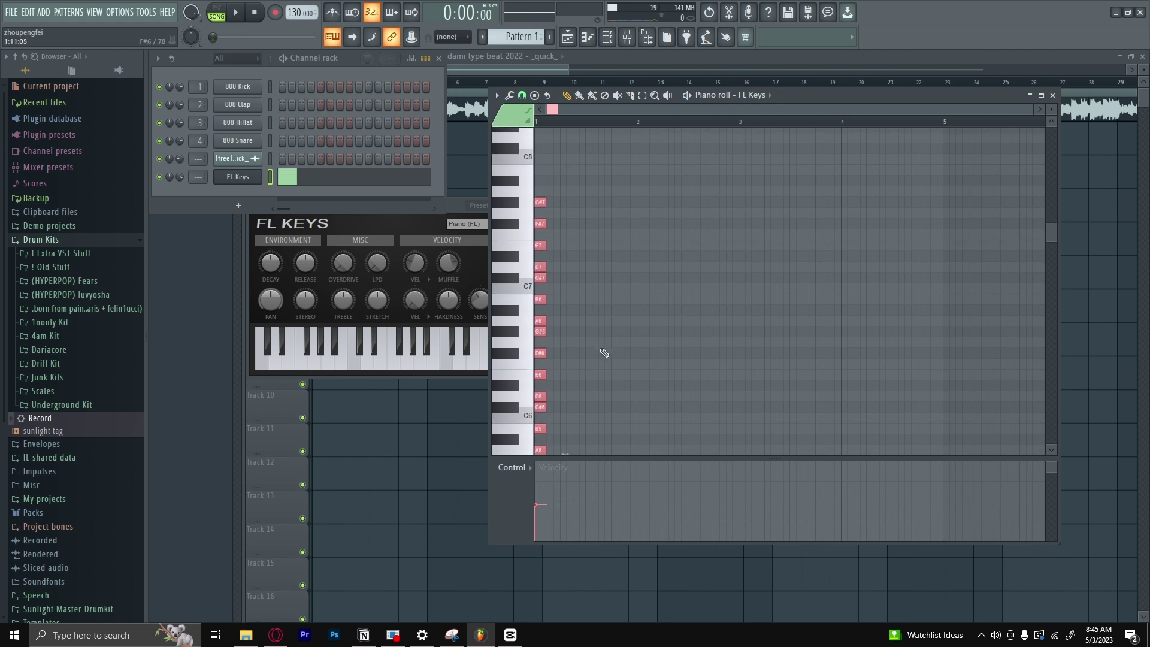
left_click(222, 19)
key("space")
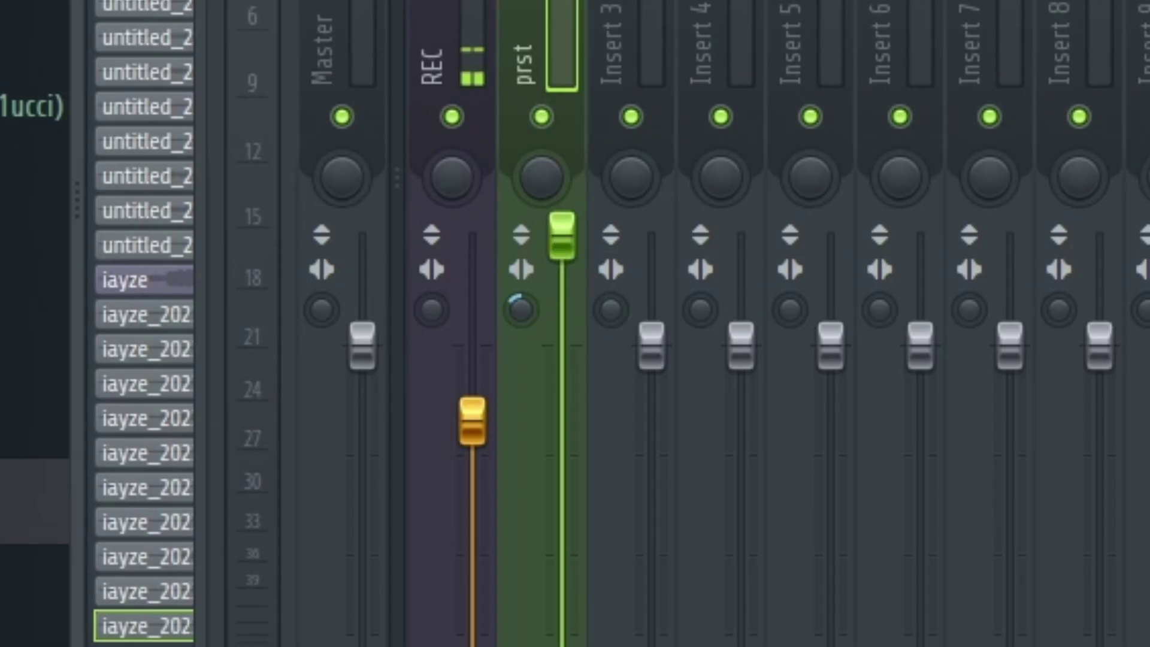
Step: Lower the fader of the prst mixer track and raise the channel volume of the recorded audio clip
left_click_drag(562, 231, 562, 506)
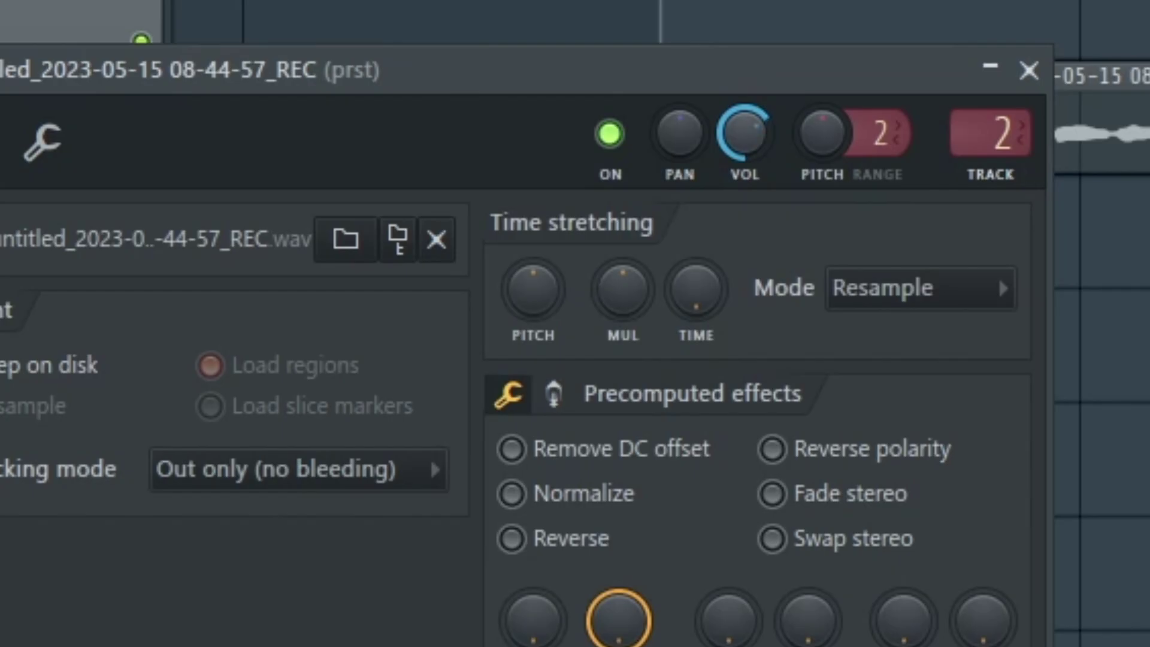
left_click_drag(743, 129, 743, 120)
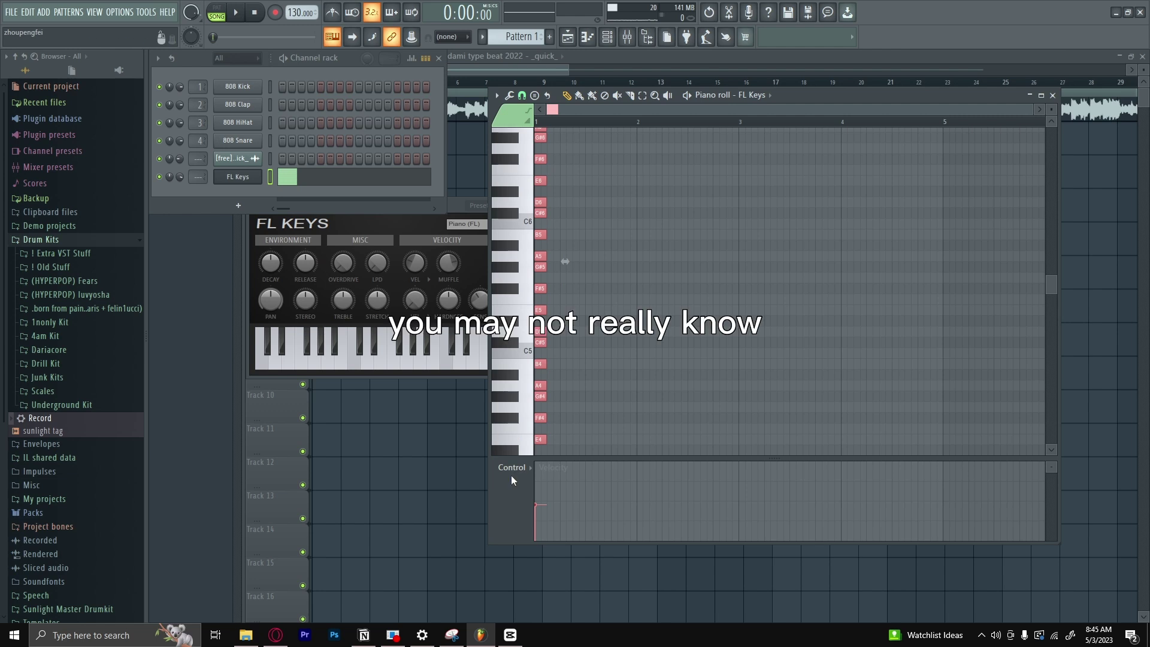
Step: Audition a few notes just below and around C6 on the FL Keys piano roll keyboard
scroll(577, 244, "up", 3)
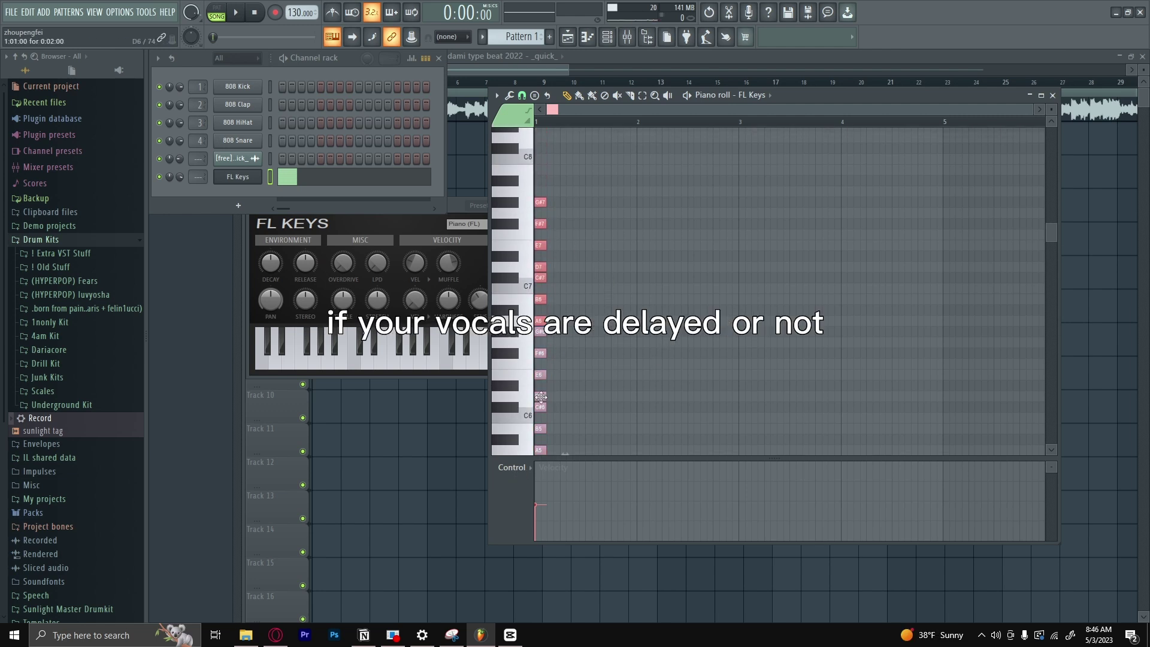
scroll(636, 354, "down", 3)
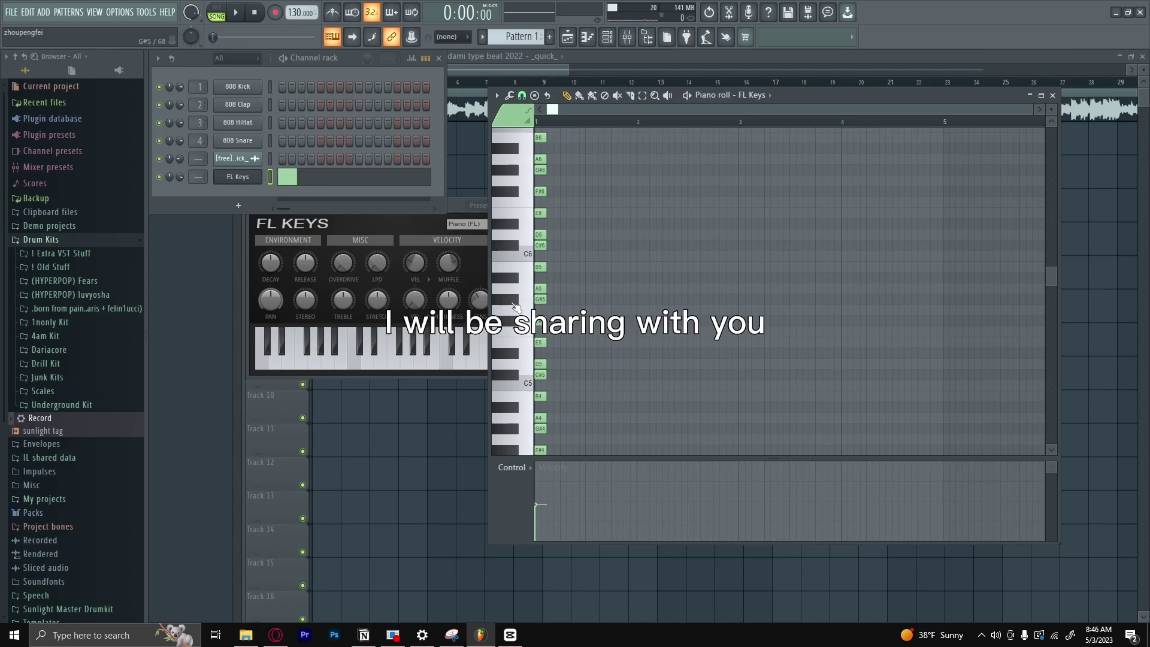
left_click(515, 300)
left_click(515, 277)
left_click(519, 246)
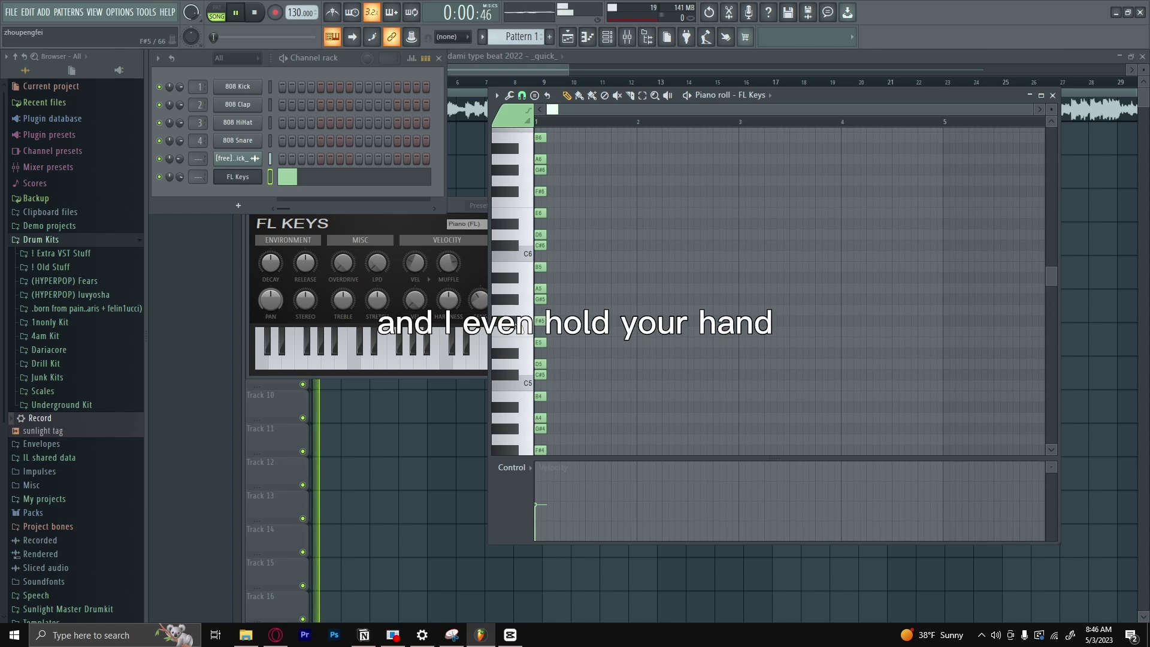
Step: Set the song position to about bar 9 of the beat and open the mixer and the channel rack
left_click(559, 87)
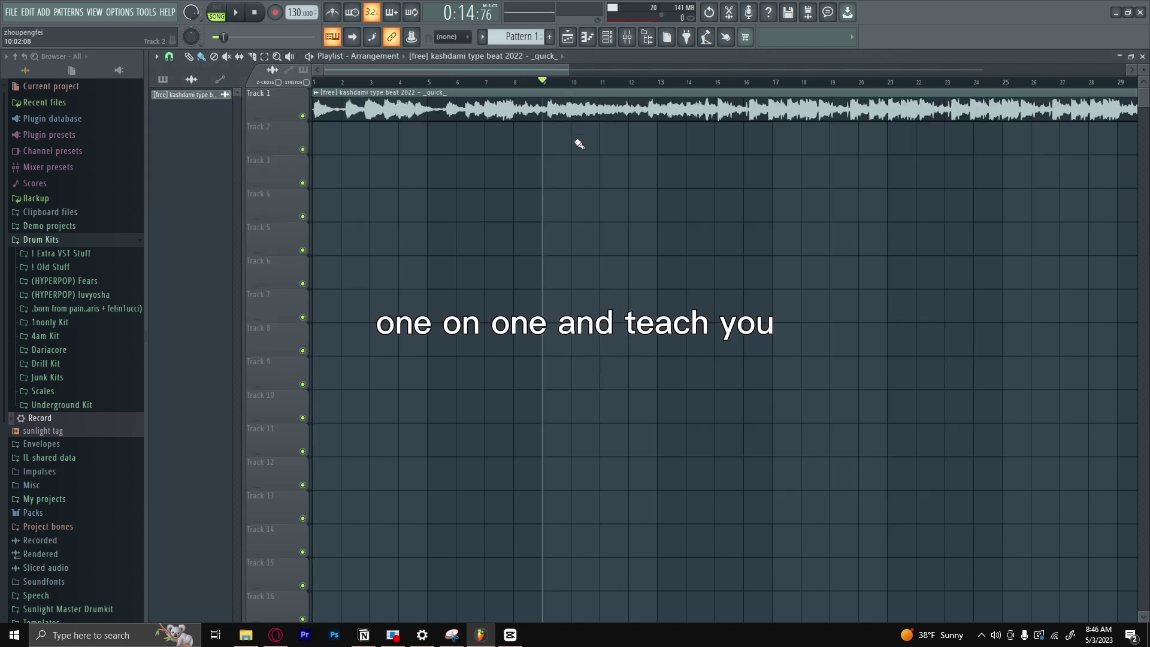
left_click(627, 36)
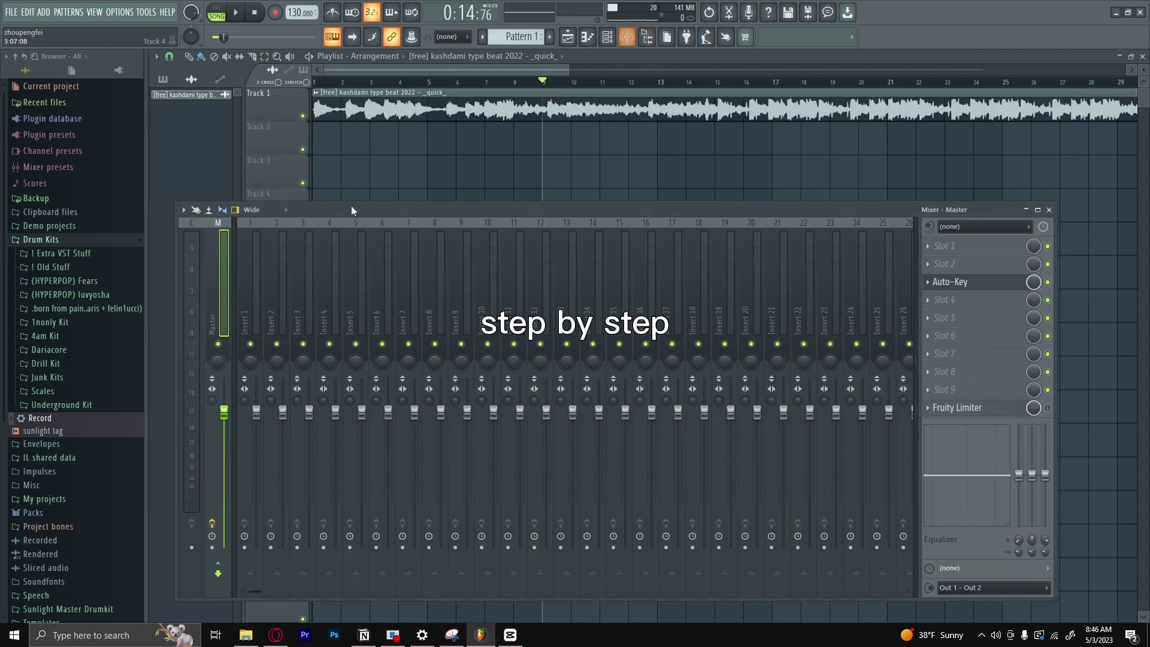
left_click(606, 37)
Step: Start playing the beat and open the piano roll of the FL Keys channel
right_click(243, 175)
key("Escape")
key("space")
right_click(238, 177)
left_click(251, 182)
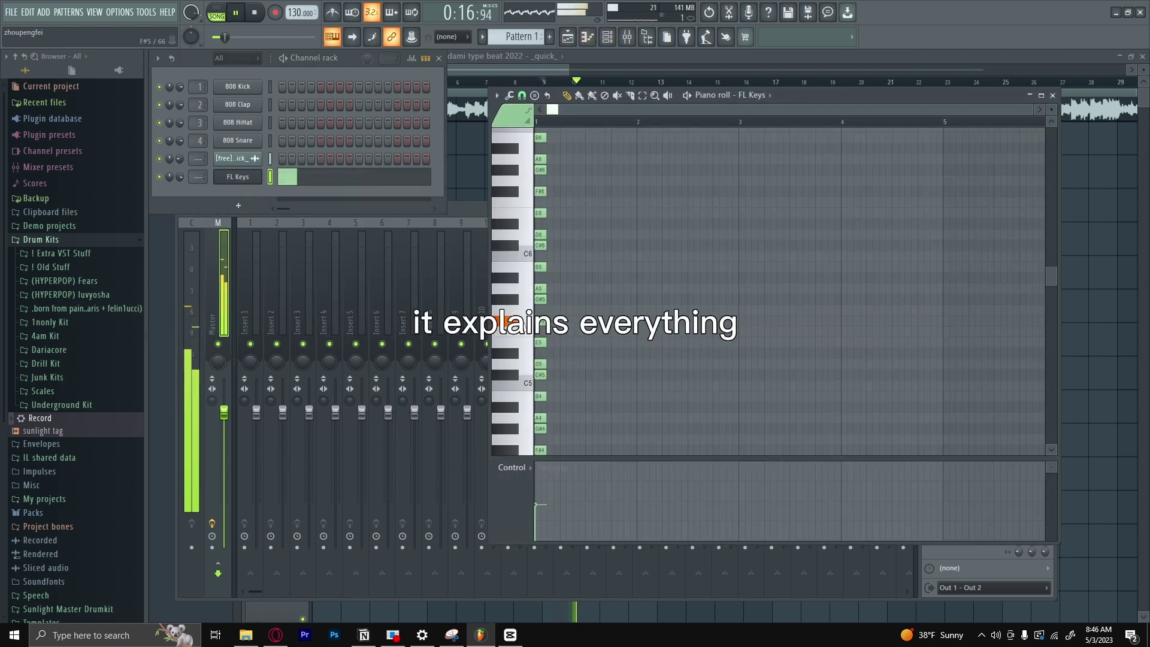
Step: Audition piano notes between about C5 and F#6 over the playing beat to find its key, and stop playback
left_click(519, 297)
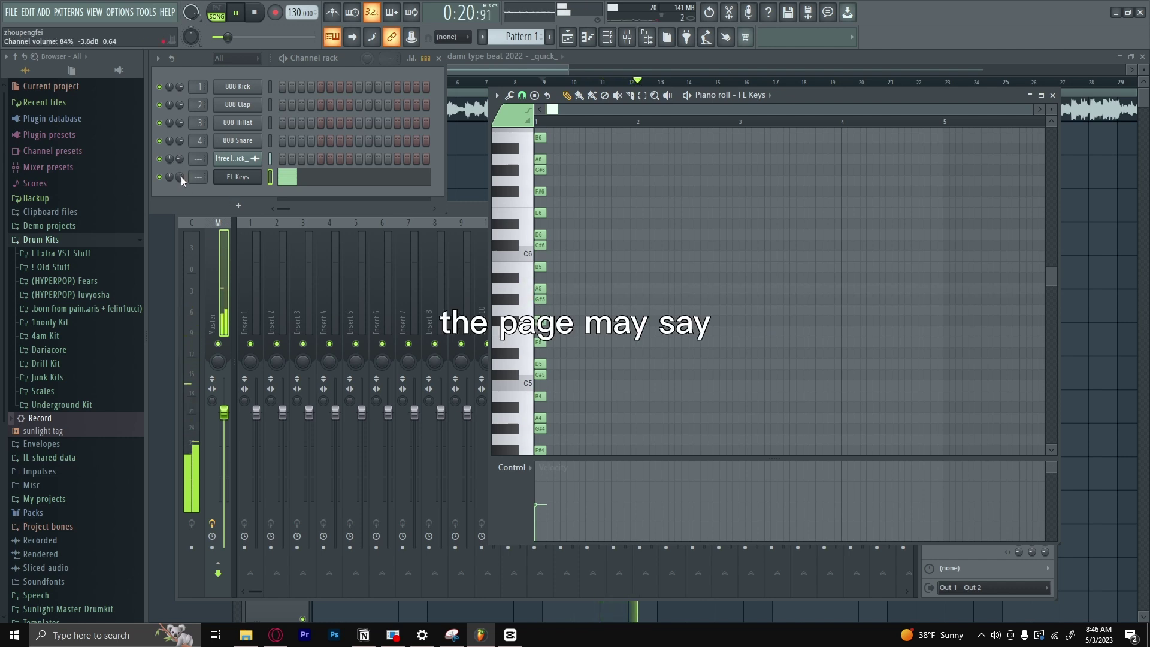
left_click(533, 273)
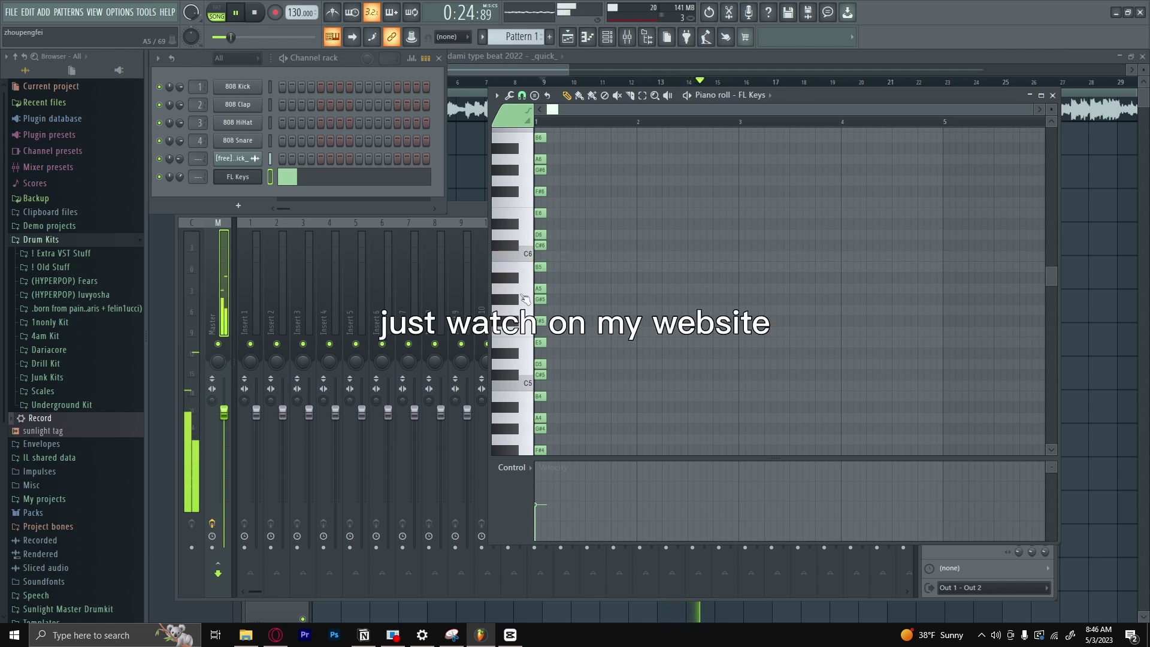
left_click(526, 267)
left_click(512, 234)
left_click(513, 246)
left_click(515, 218)
left_click(515, 239)
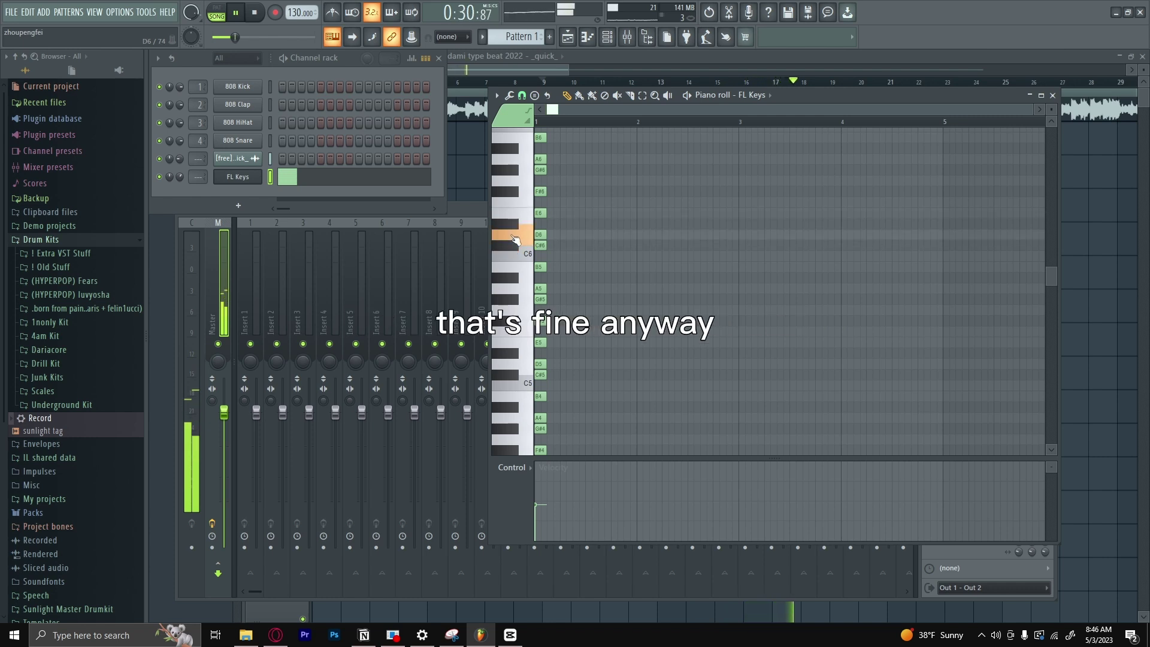
left_click(514, 238)
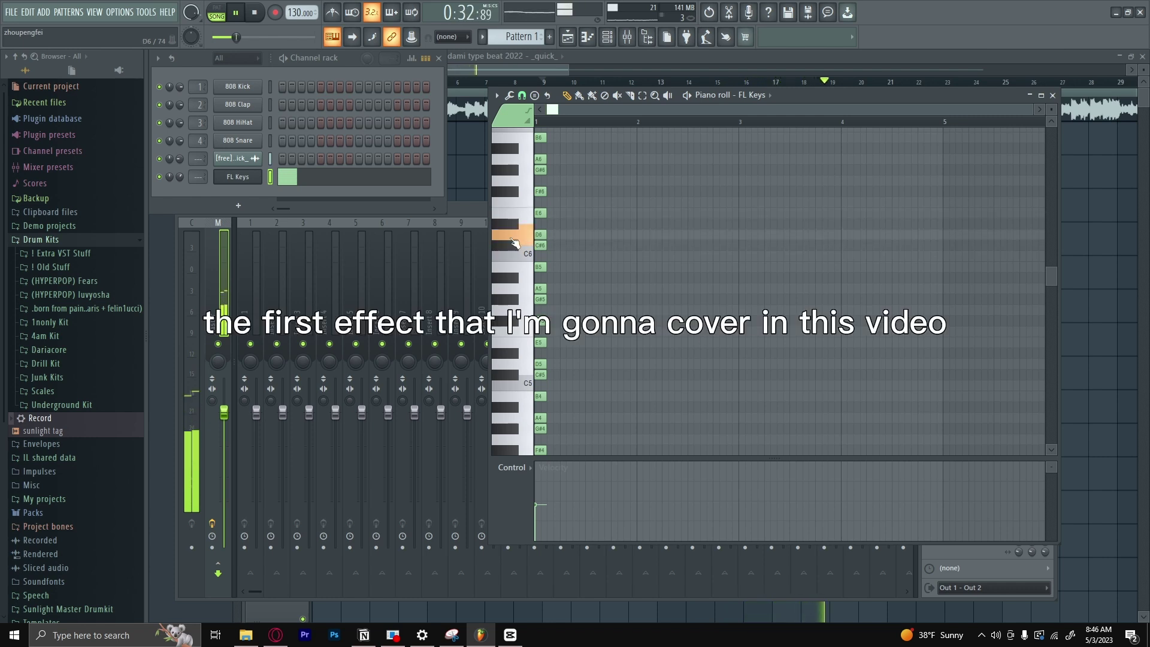
left_click(514, 236)
left_click(515, 214)
left_click(513, 193)
left_click(514, 212)
left_click(515, 235)
left_click(514, 244)
left_click(515, 246)
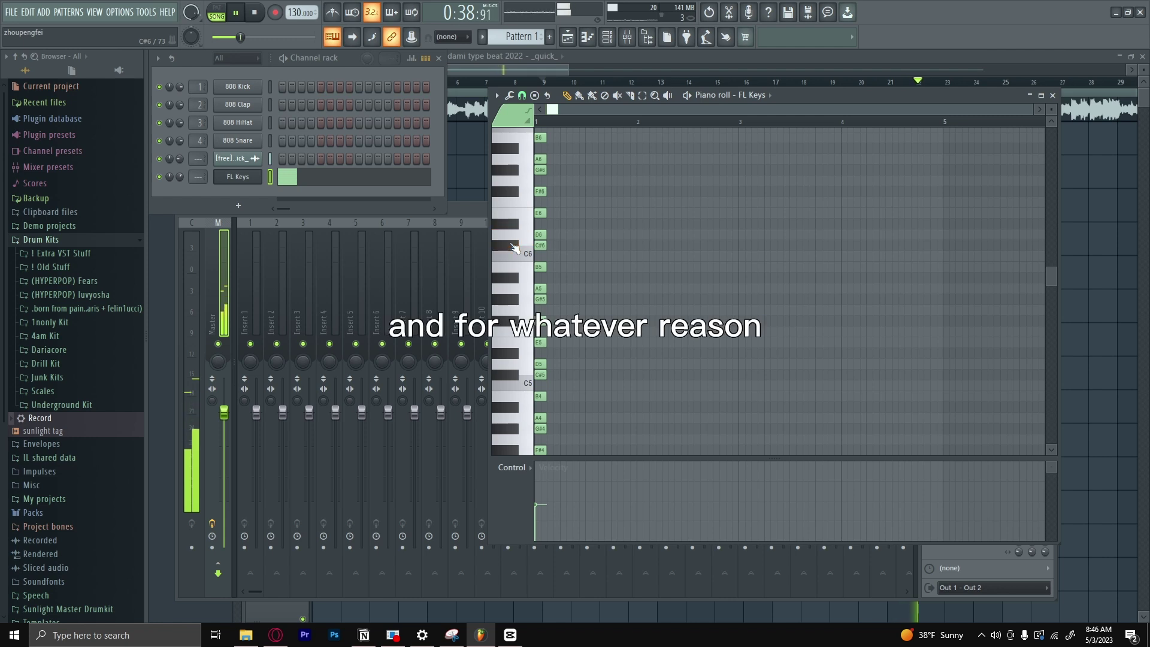
left_click(514, 286)
left_click(514, 298)
left_click(514, 344)
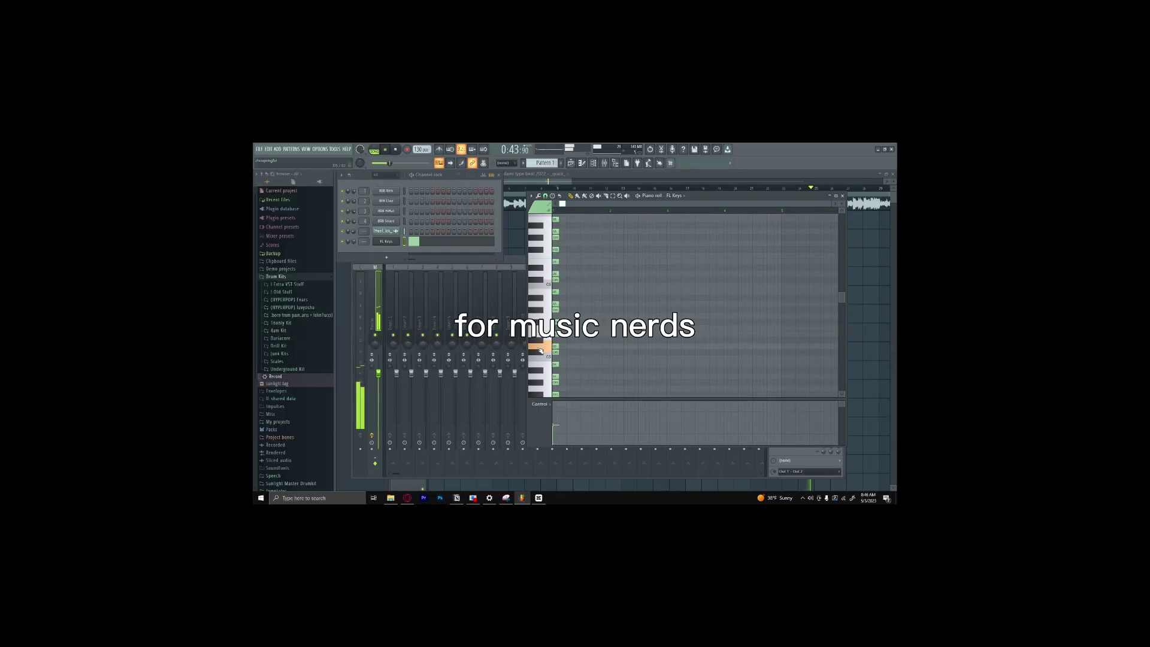
left_click(510, 365)
left_click(539, 354)
key("space")
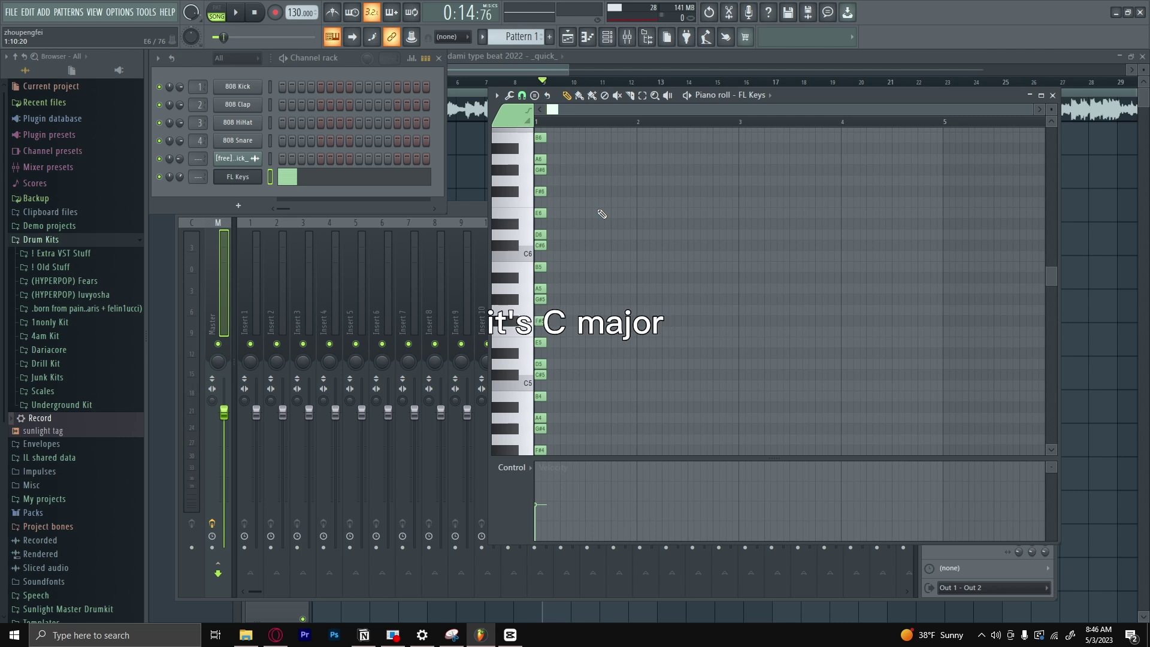
Step: Audition several notes above C6, up to about A6, on the piano roll keyboard with the beat stopped
left_click(521, 219)
left_click(521, 179)
left_click(521, 197)
left_click(521, 178)
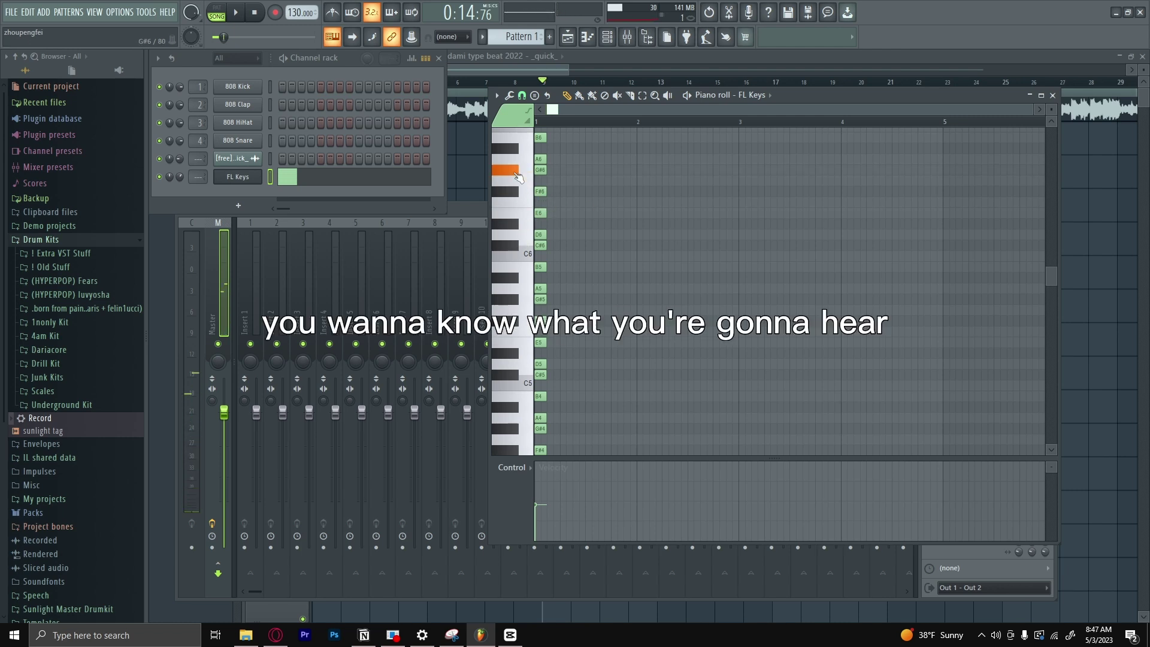
left_click(521, 160)
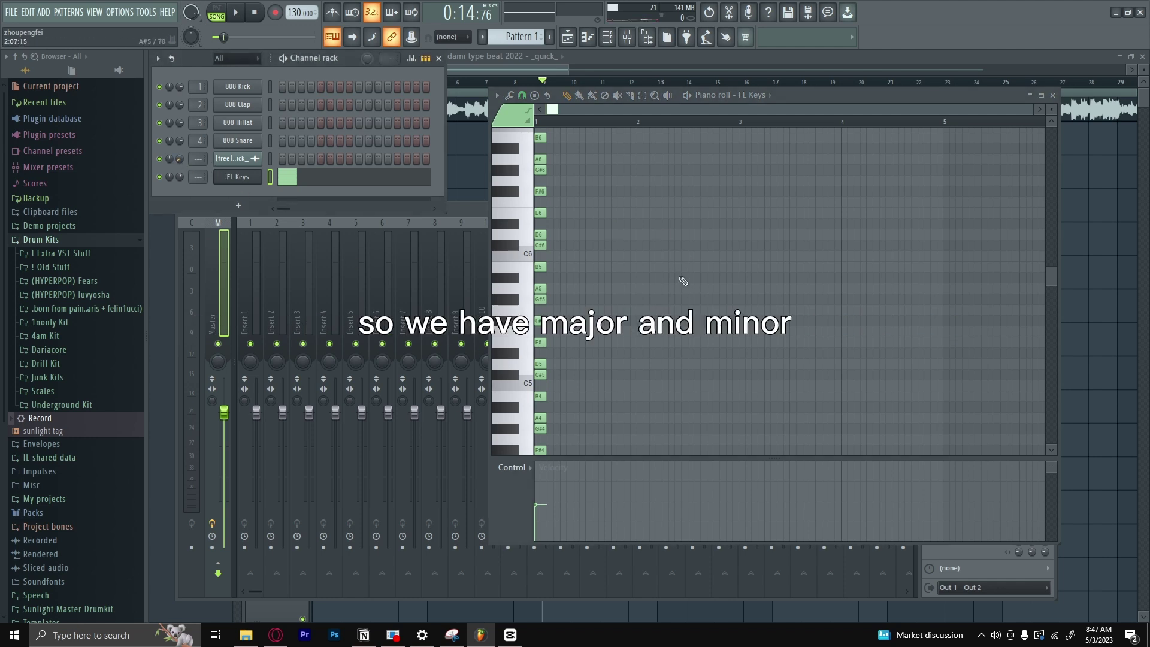
Step: Play the beat from about bar 9 to listen to it, and stop playback
key("space")
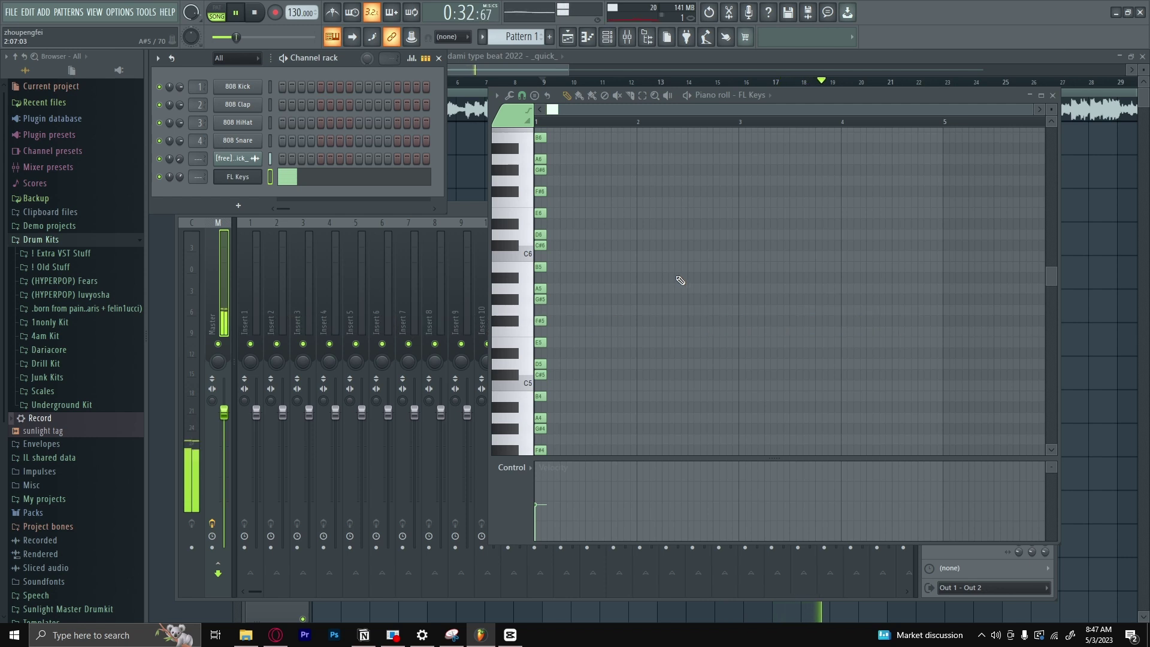
key("space")
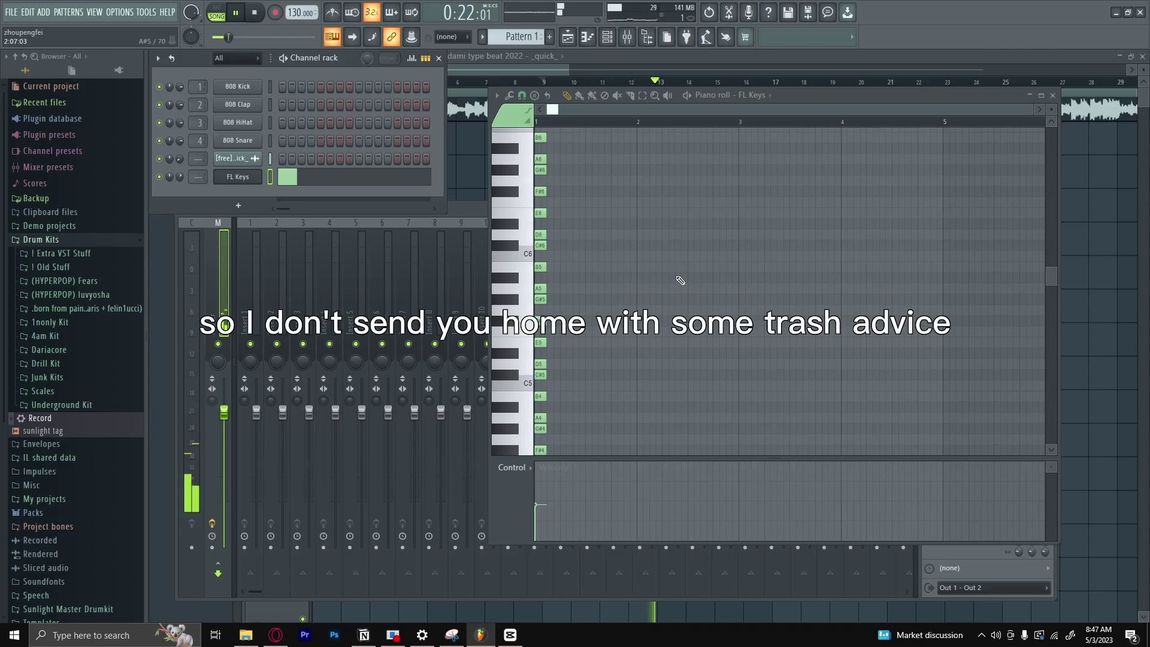
key("space")
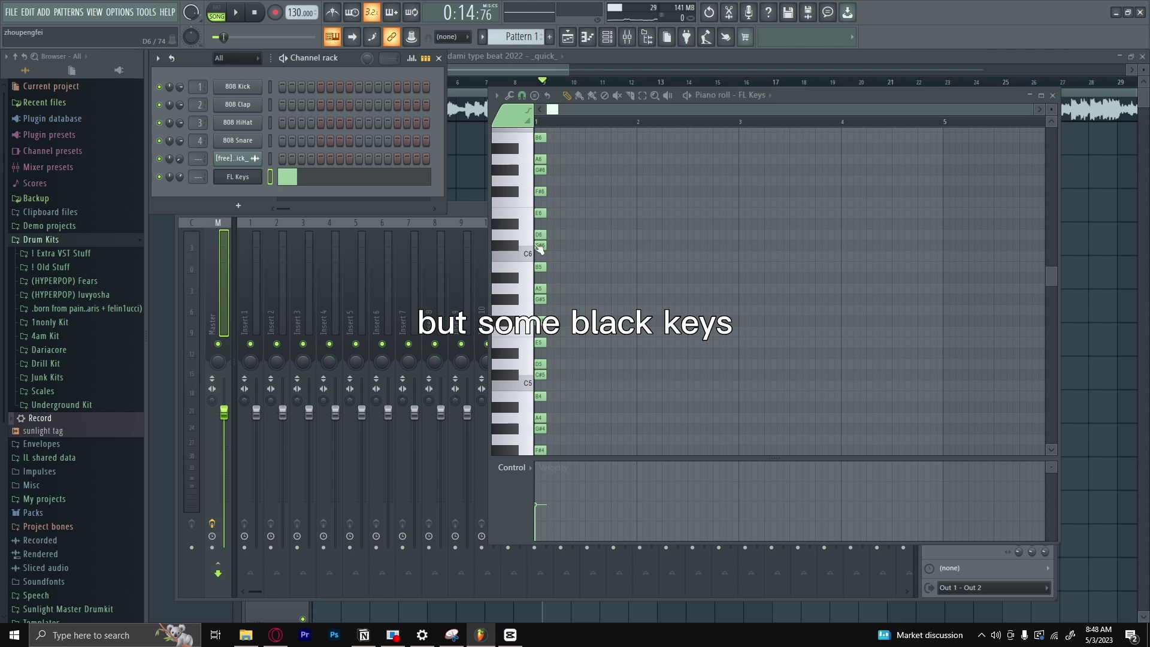
Step: Restart the beat, audition piano roll notes between about G#5 and B5 over it, and stop playback
key("space")
left_click(523, 282)
left_click(514, 278)
left_click(518, 301)
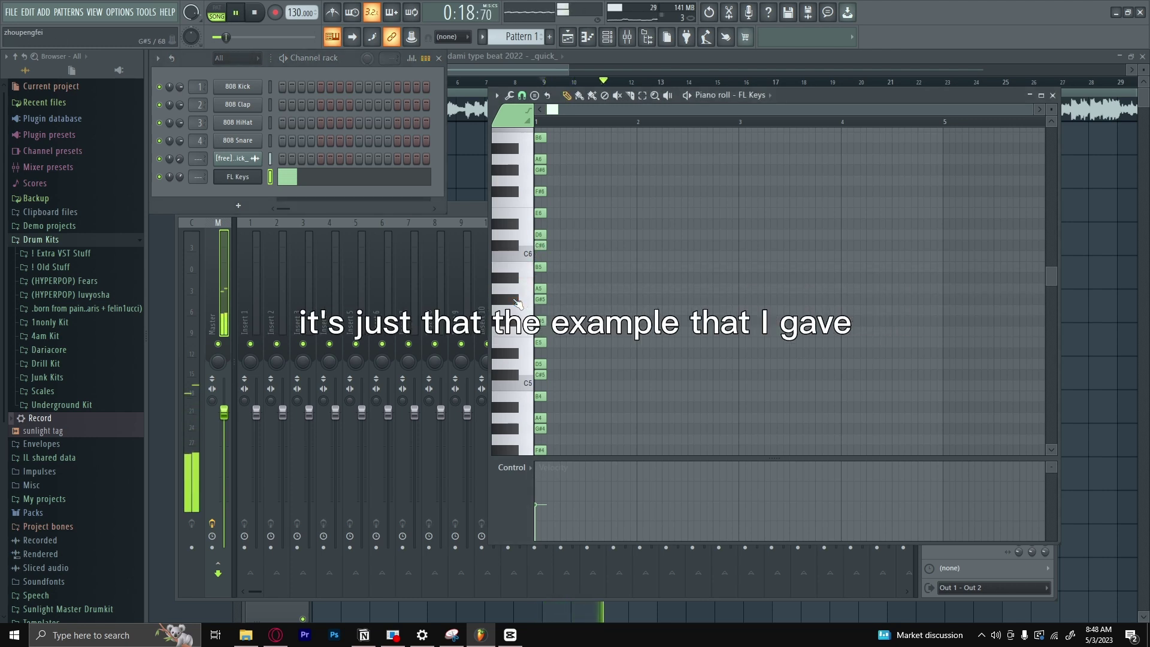
left_click(518, 286)
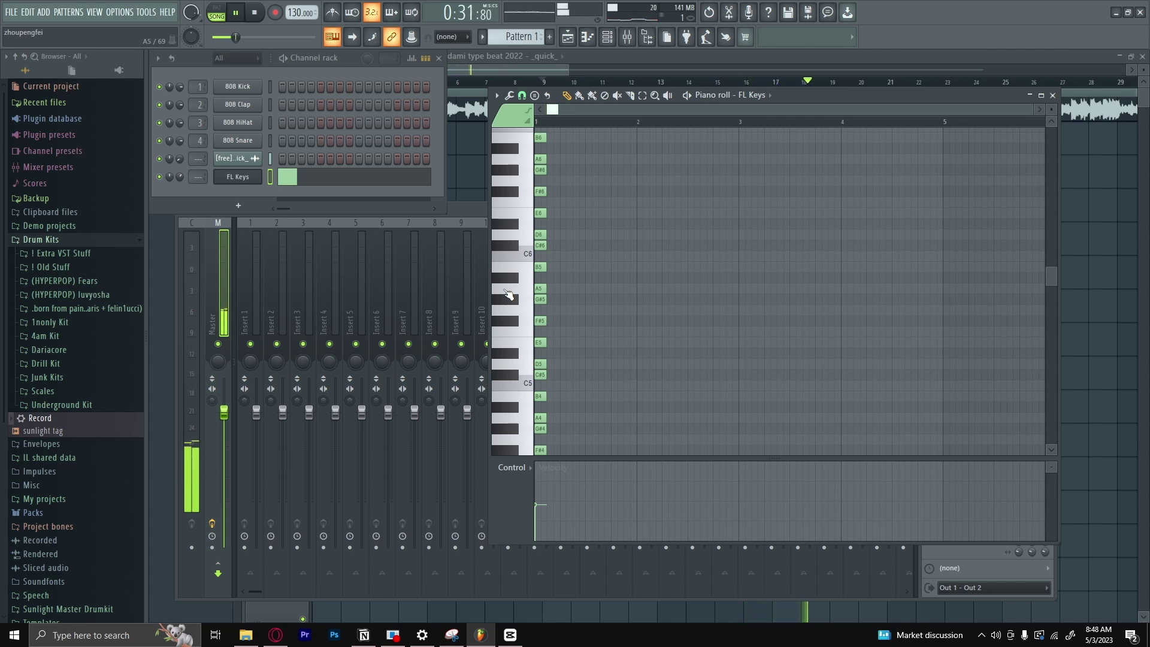
key("space")
Step: With the beat stopped, audition notes between about E6 and B6 on the piano roll keyboard
left_click(521, 161)
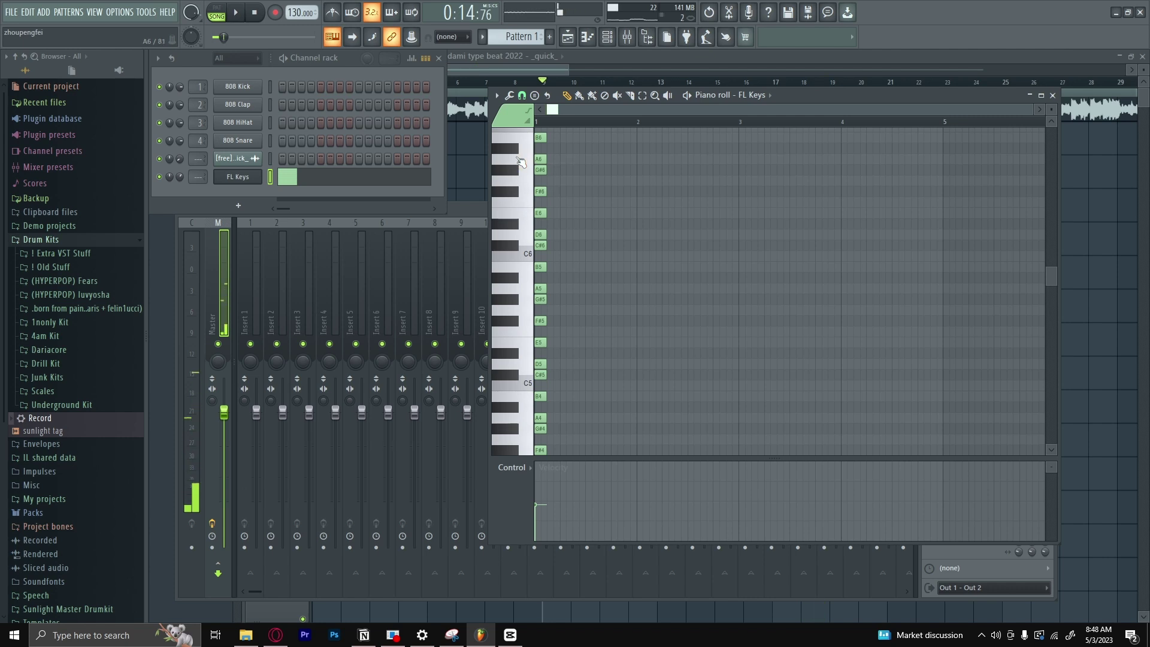
left_click(513, 187)
left_click(516, 151)
left_click(517, 142)
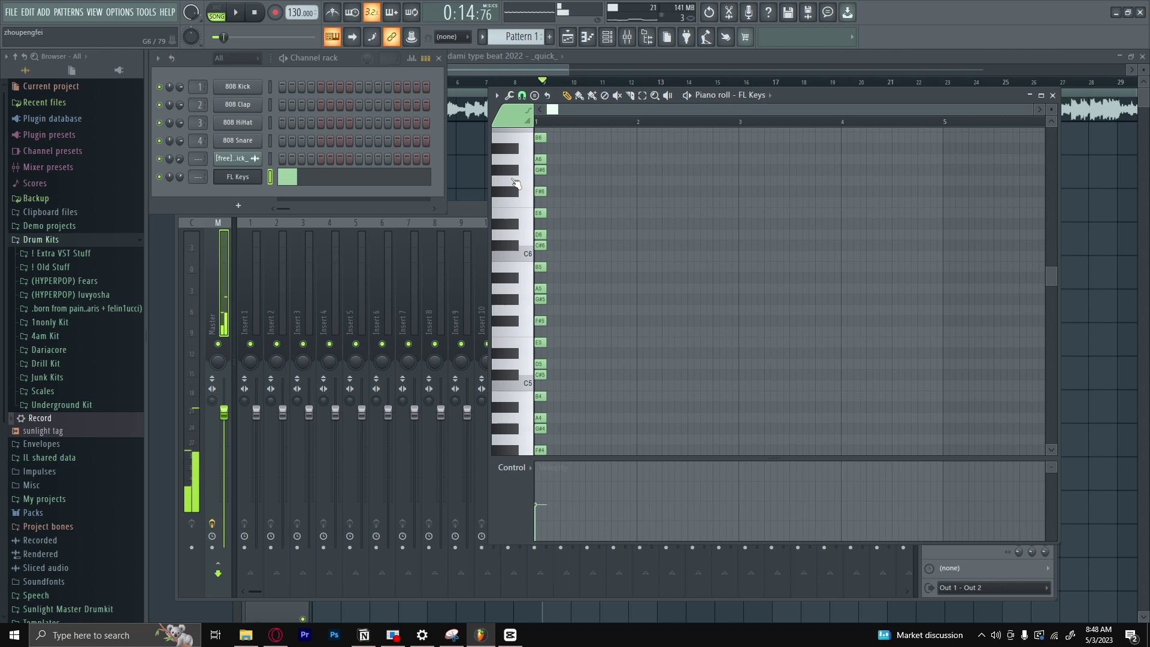
left_click(516, 219)
left_click(516, 219)
Step: Play the beat, repeat E6 over it, audition G#6 and A6, and stop playback
key("space")
left_click(516, 219)
left_click(516, 219)
left_click(516, 219)
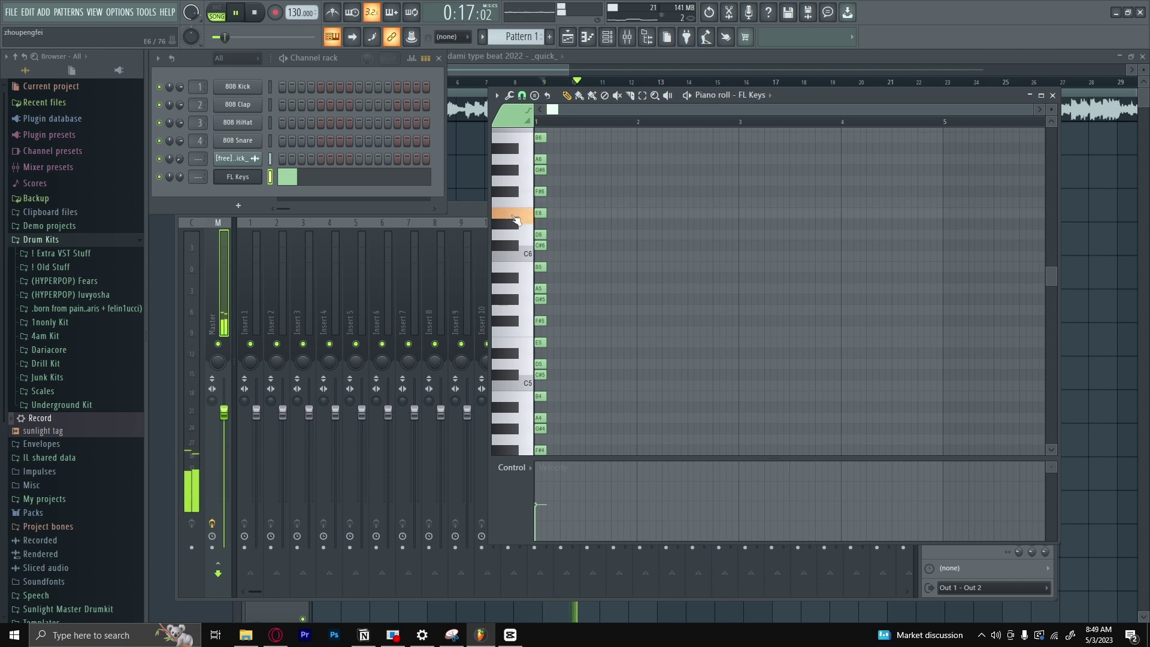
left_click(518, 172)
left_click(516, 161)
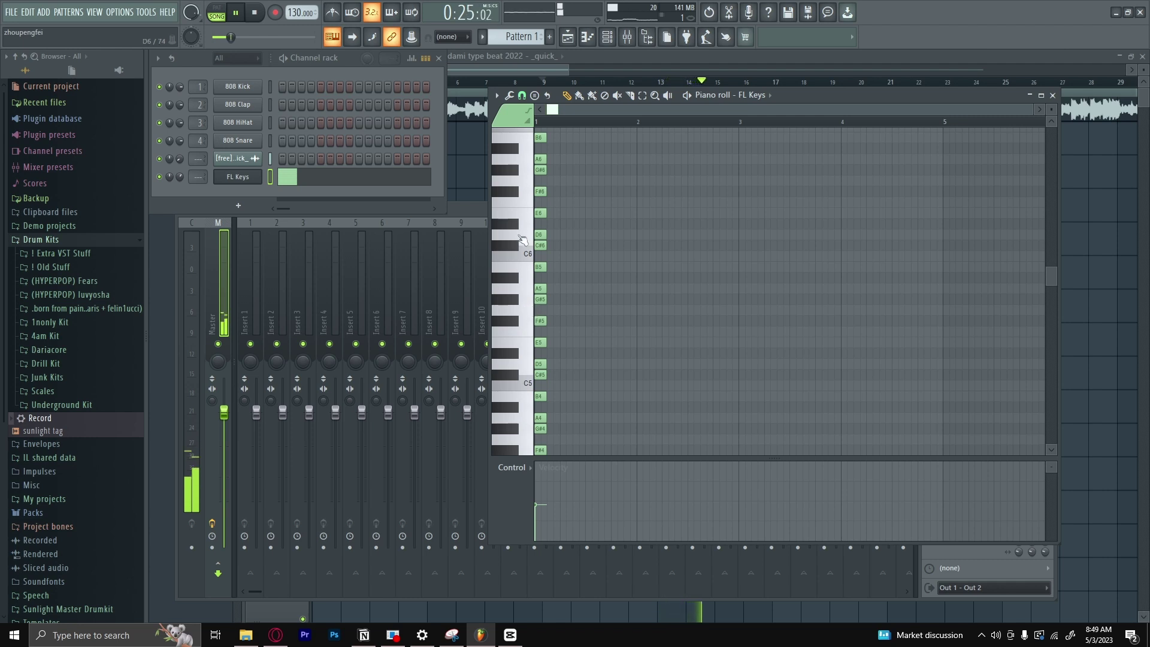
key("space")
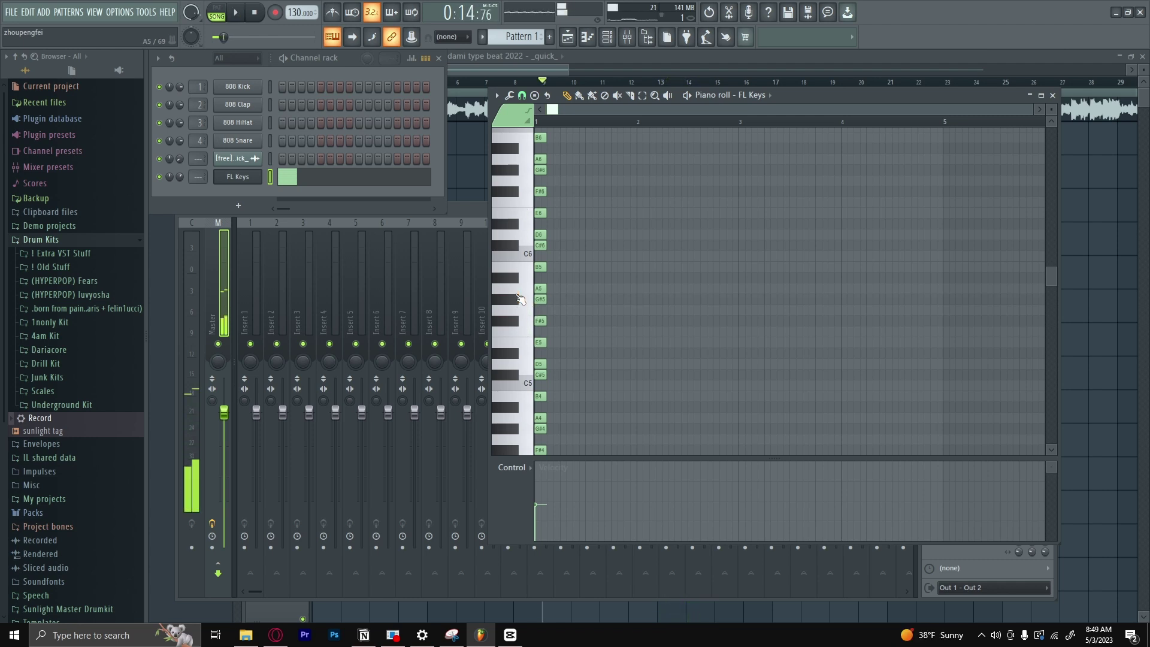
Step: Audition G#5 and B5 on the piano roll keyboard, first over the playing beat and again with it stopped
key("space")
left_click(516, 297)
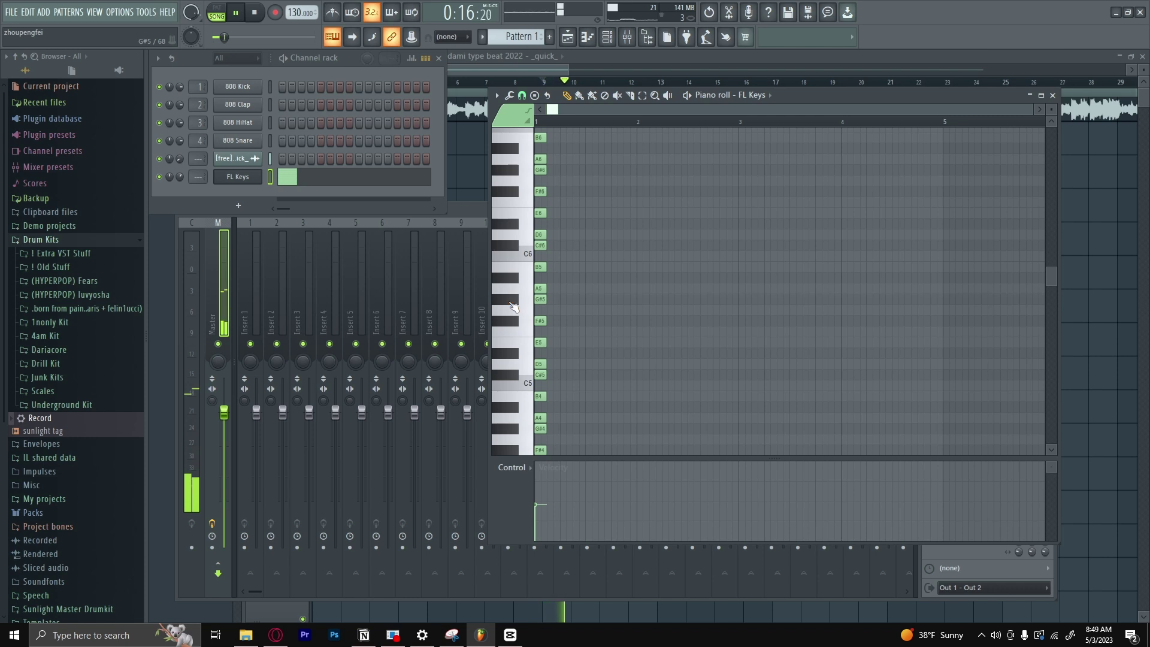
left_click(506, 269)
left_click(506, 269)
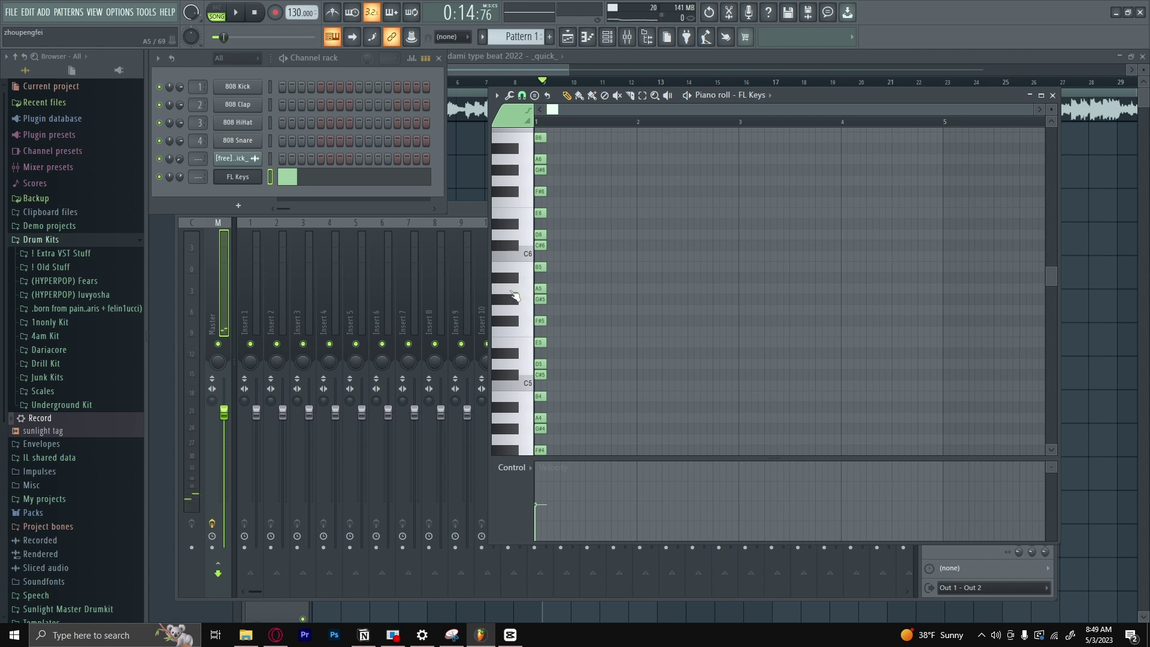
left_click(514, 269)
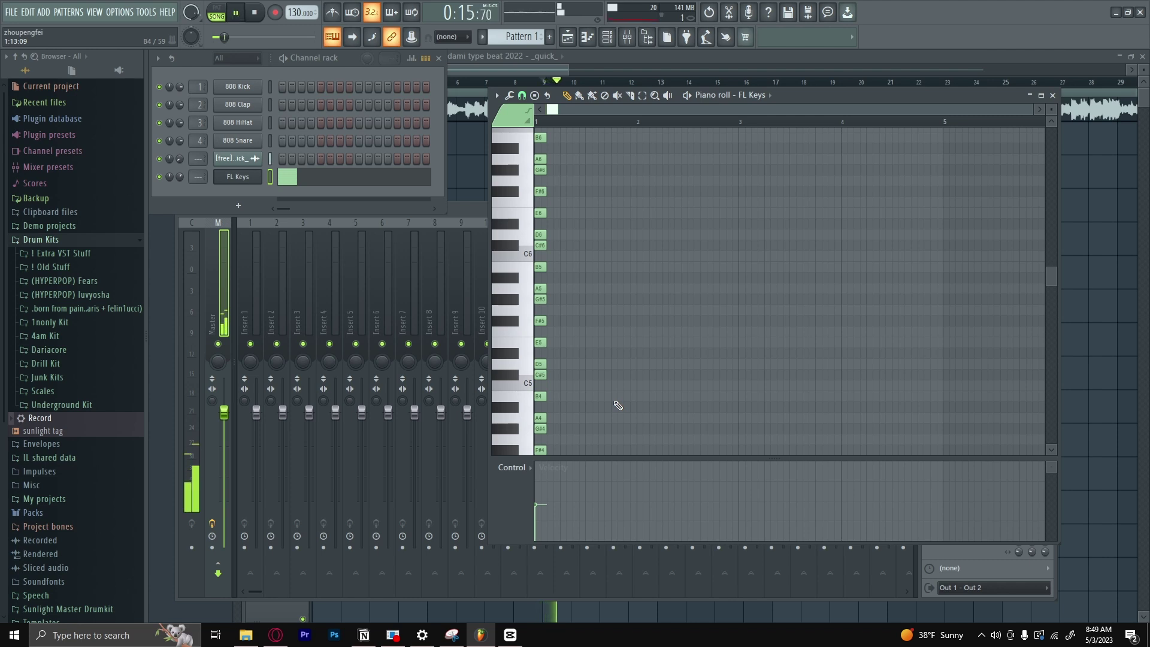
Step: Audition F#5, G#5, A5 and B5 against the playing beat to check its key, and stop playback
left_click(513, 323)
left_click(517, 297)
left_click(515, 270)
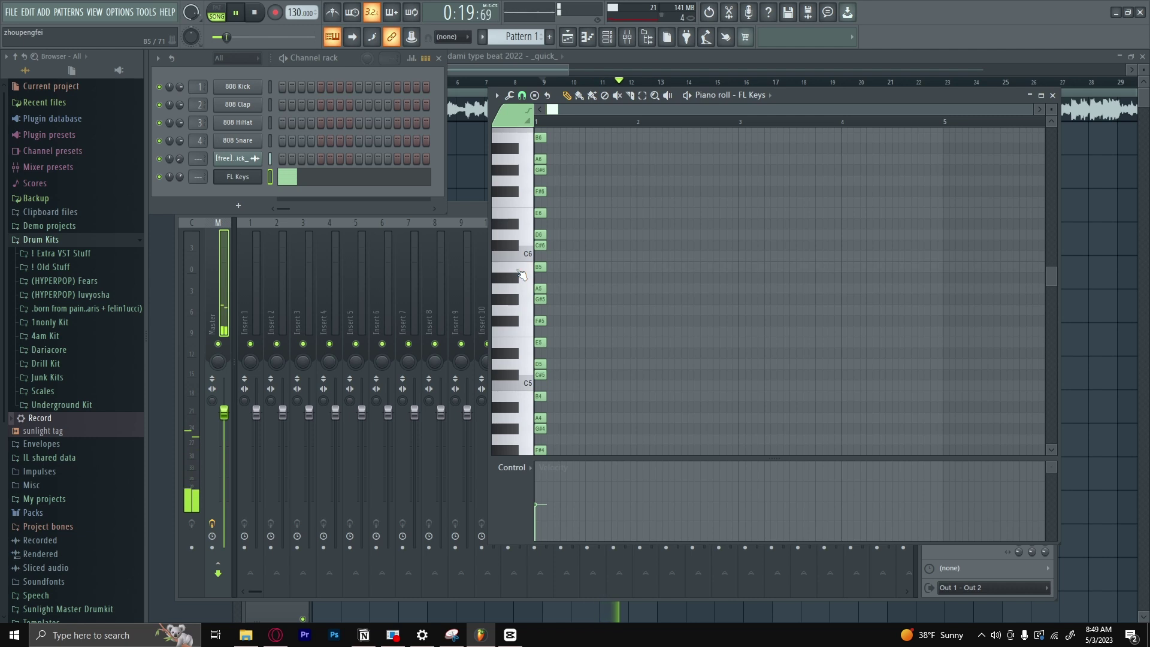
left_click(523, 325)
left_click(514, 293)
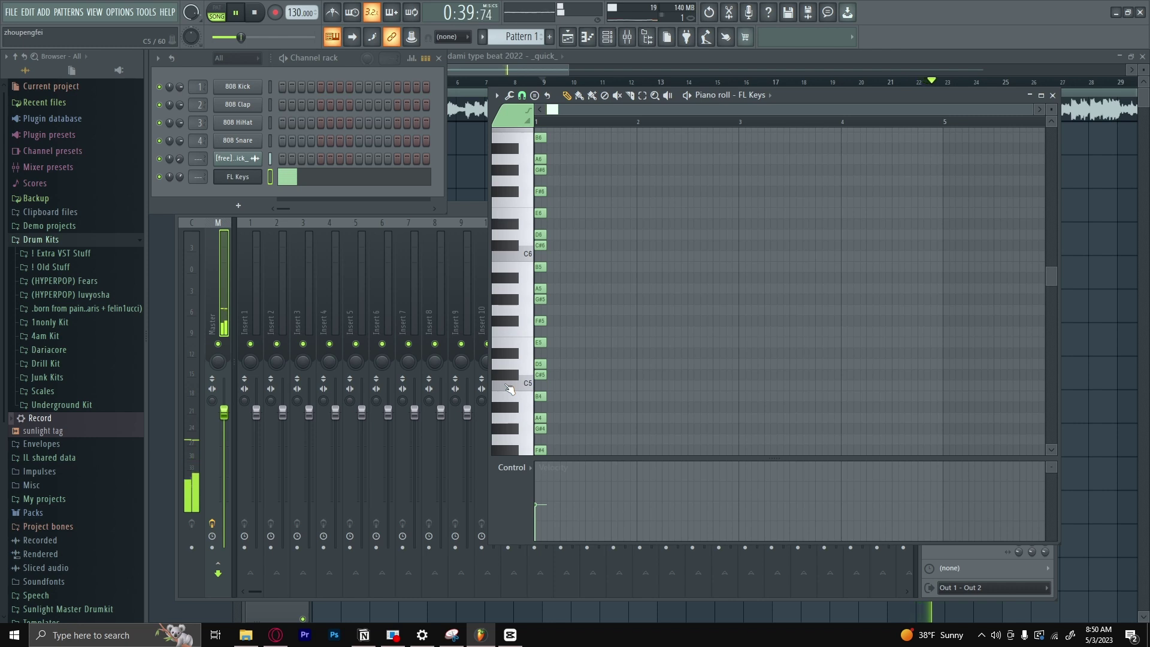
key("space")
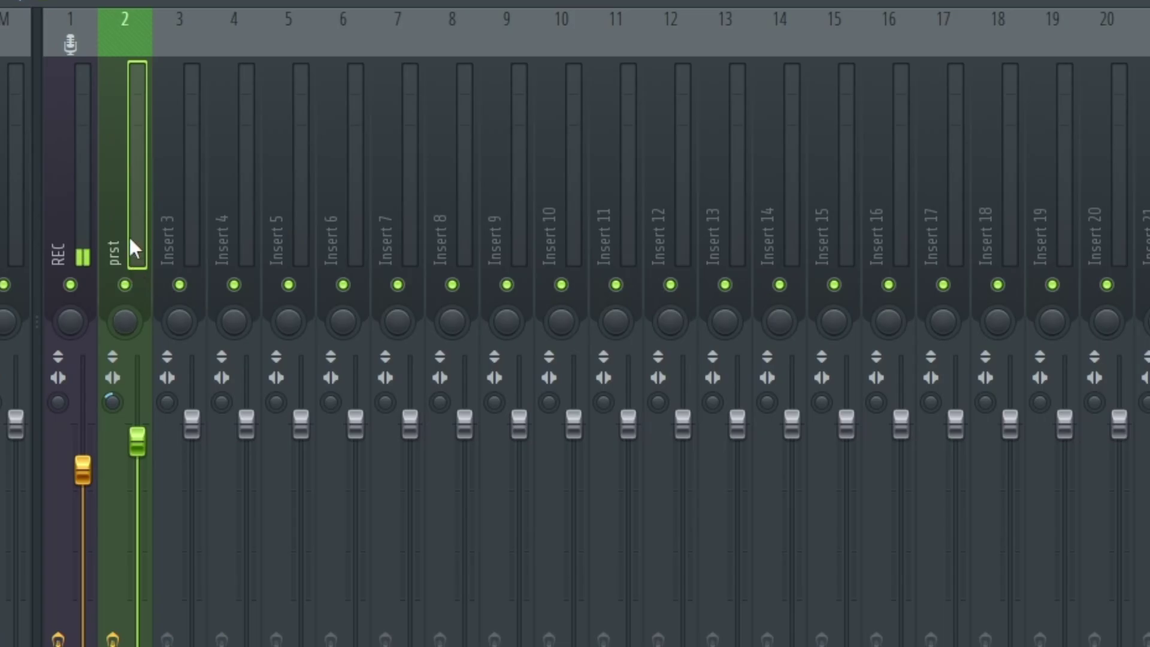
Step: Start saving the state of the "prst" mixer track as a preset file
right_click(282, 370)
mouse_move(314, 155)
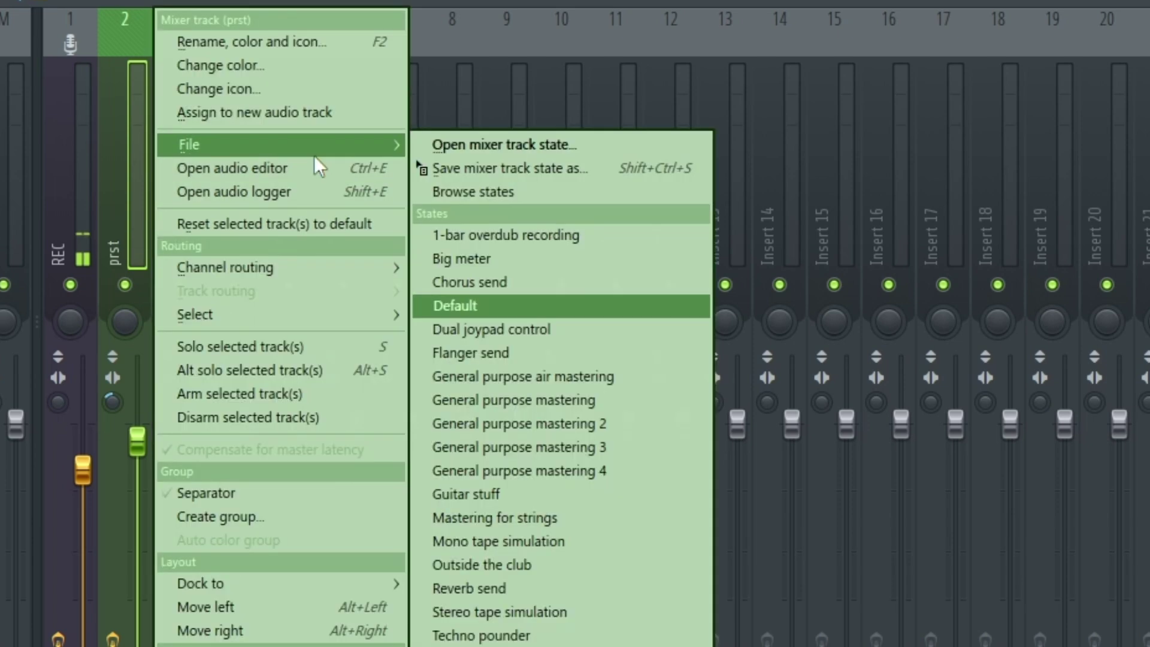
left_click(469, 172)
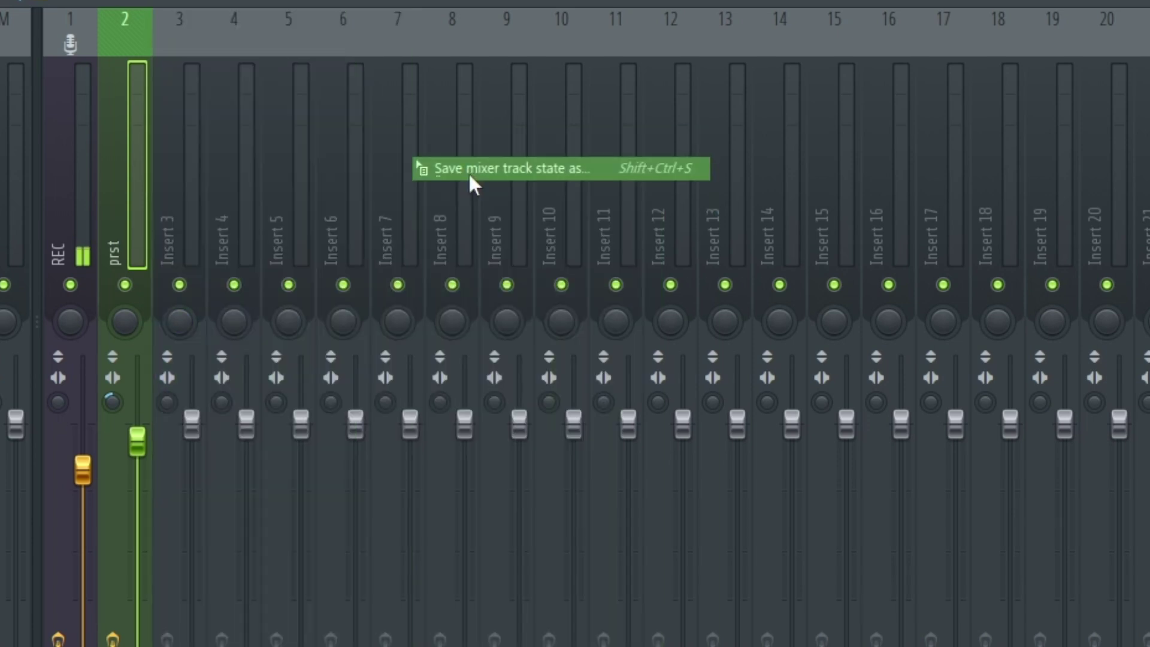